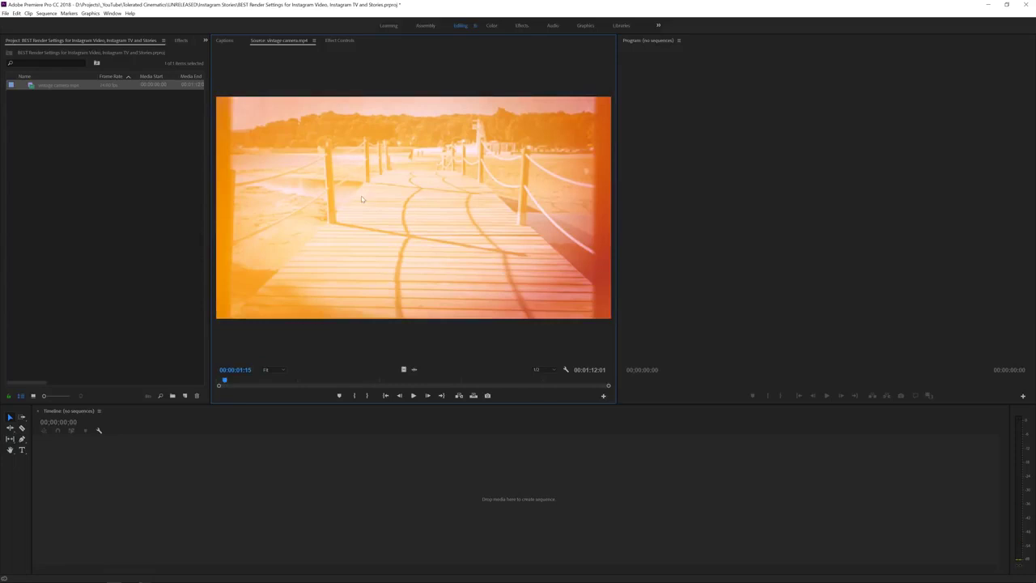
# - Scrub through the vintage camera clip in the source monitor and begin a new sequence with custom settings
pyautogui.moveTo(224, 380); pyautogui.dragTo(403, 372)
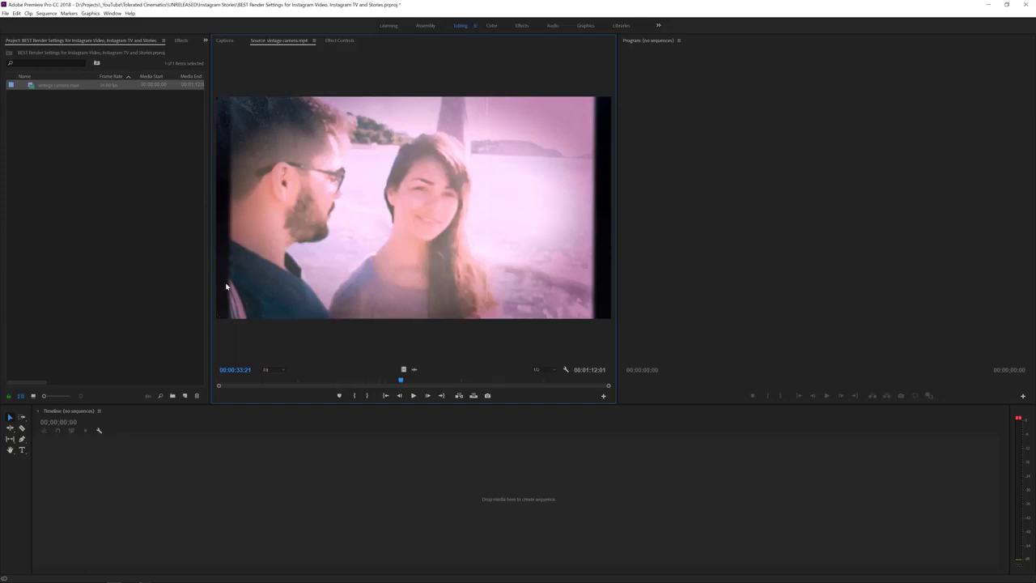
pyautogui.click(184, 396)
pyautogui.click(195, 407)
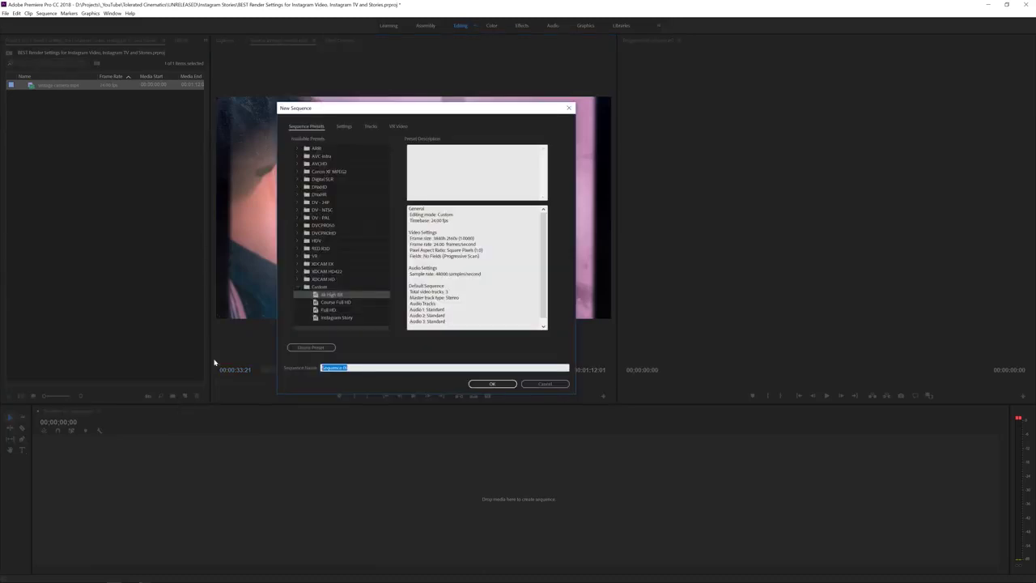
pyautogui.click(344, 127)
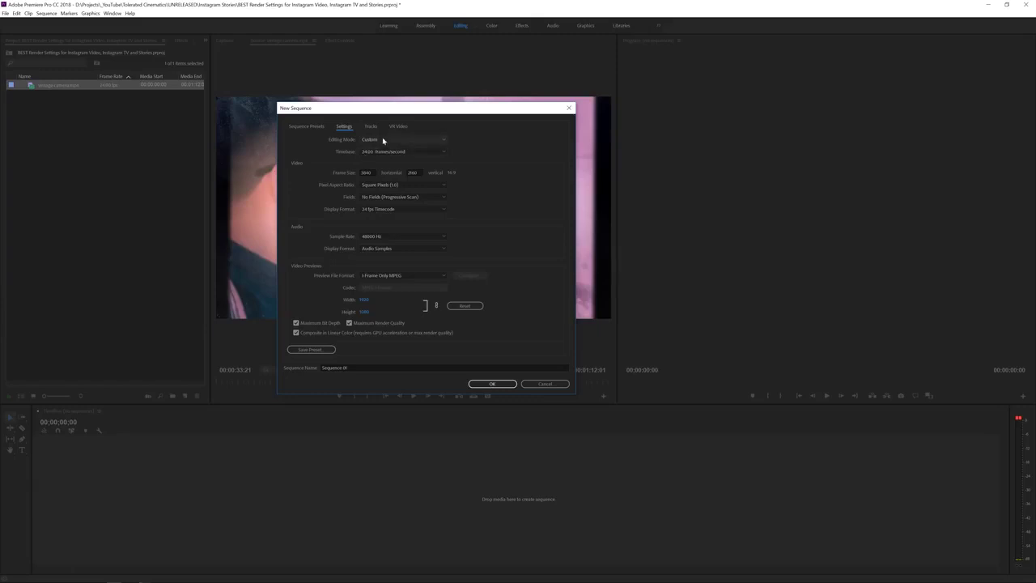
# - Try a frame size 1920 pixels wide and then one 1080 pixels wide for the new sequence
pyautogui.click(369, 172)
pyautogui.write('1920')
pyautogui.press('Tab')
pyautogui.write('10')
pyautogui.click(323, 173)
pyautogui.click(371, 172)
pyautogui.write('1080')
pyautogui.click(417, 172)
pyautogui.write('192')
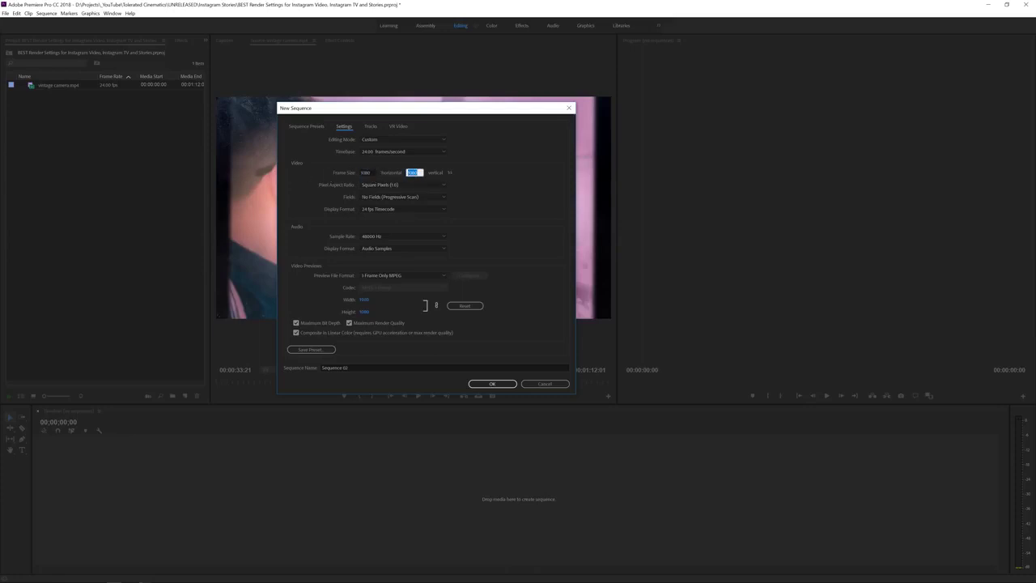
# - Set the new sequence's frame size to 810 horizontal by 1080 vertical
pyautogui.click(329, 182)
pyautogui.click(368, 173)
pyautogui.write('810')
pyautogui.press('Tab')
pyautogui.write('1080')
pyautogui.click(316, 175)
# - Save the sequence settings as a preset named Instagram Post
pyautogui.click(315, 349)
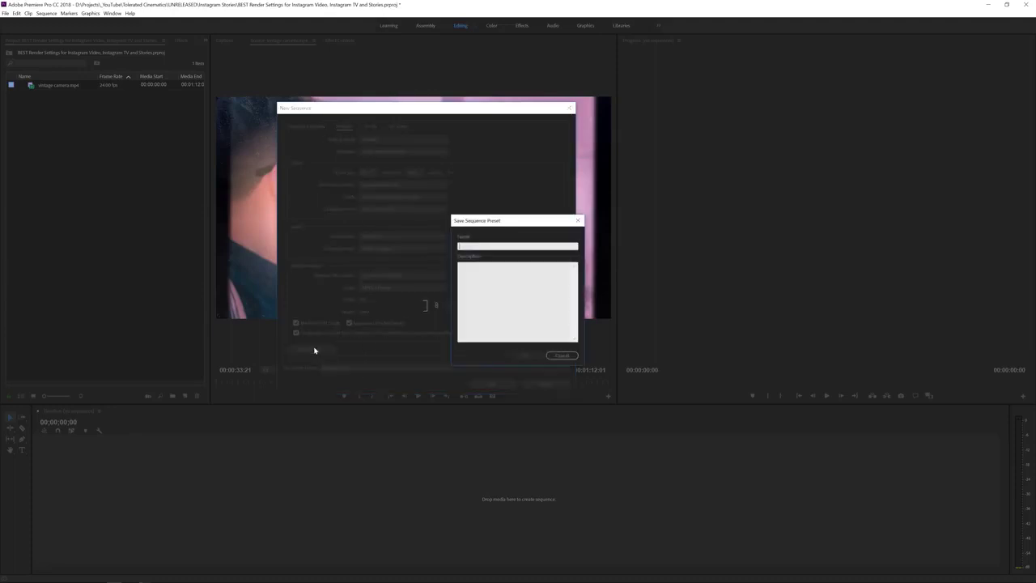
pyautogui.write('Instagram Post')
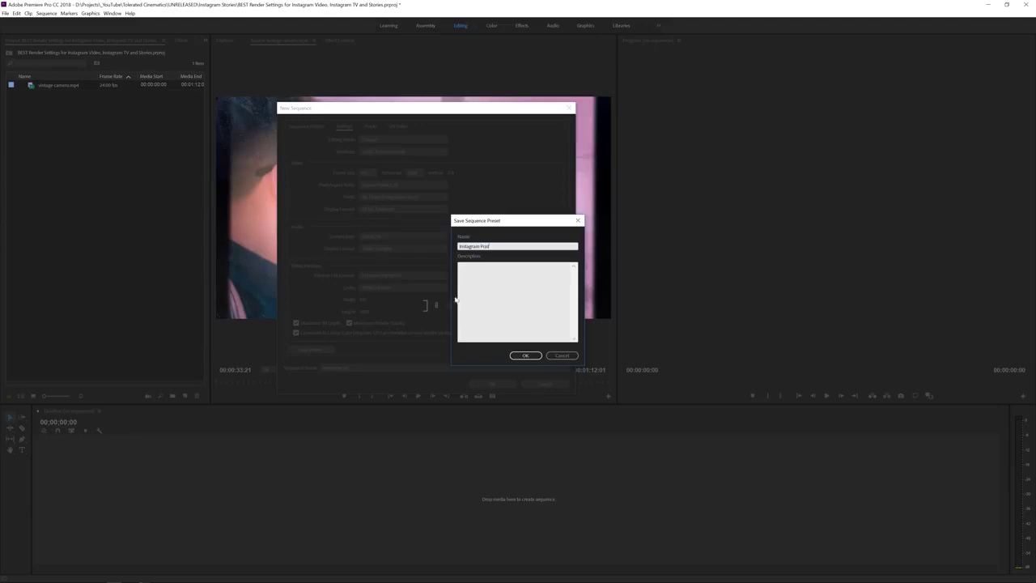
pyautogui.click(525, 355)
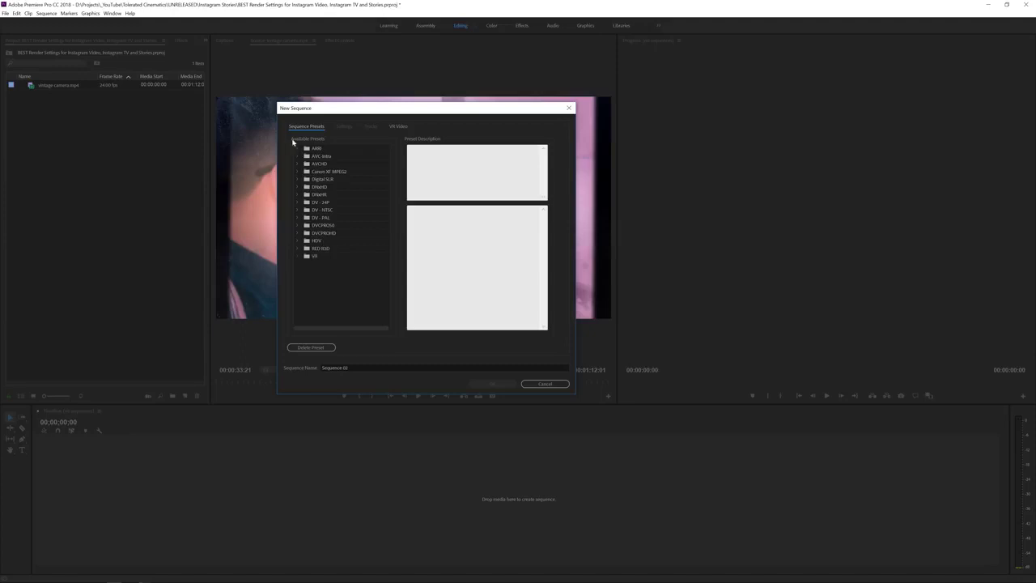
# - Create a sequence named Vintage Post from the custom Instagram Post preset
pyautogui.scroll(-1, 318, 301)
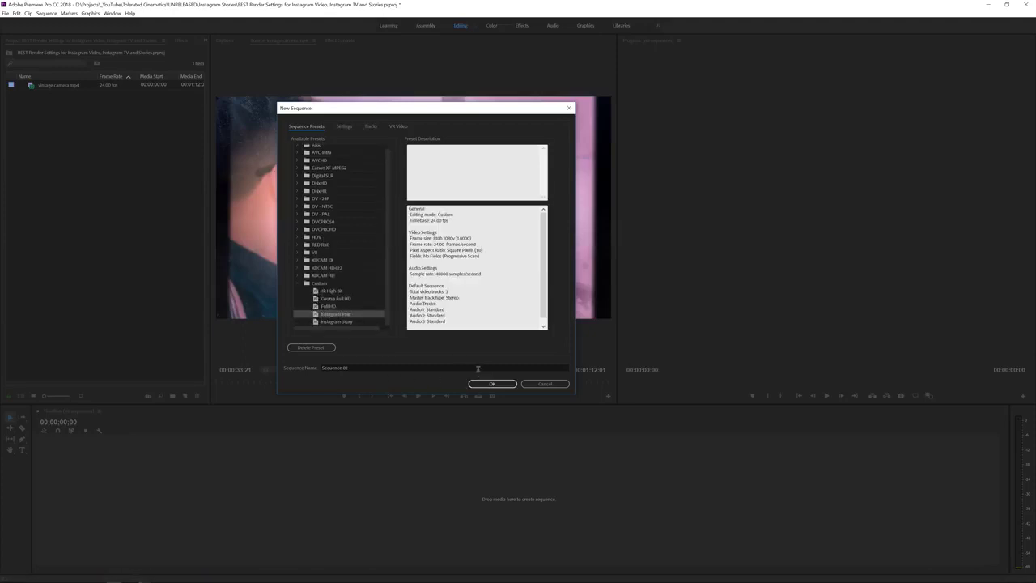
pyautogui.click(400, 368)
pyautogui.write('Vintage Post')
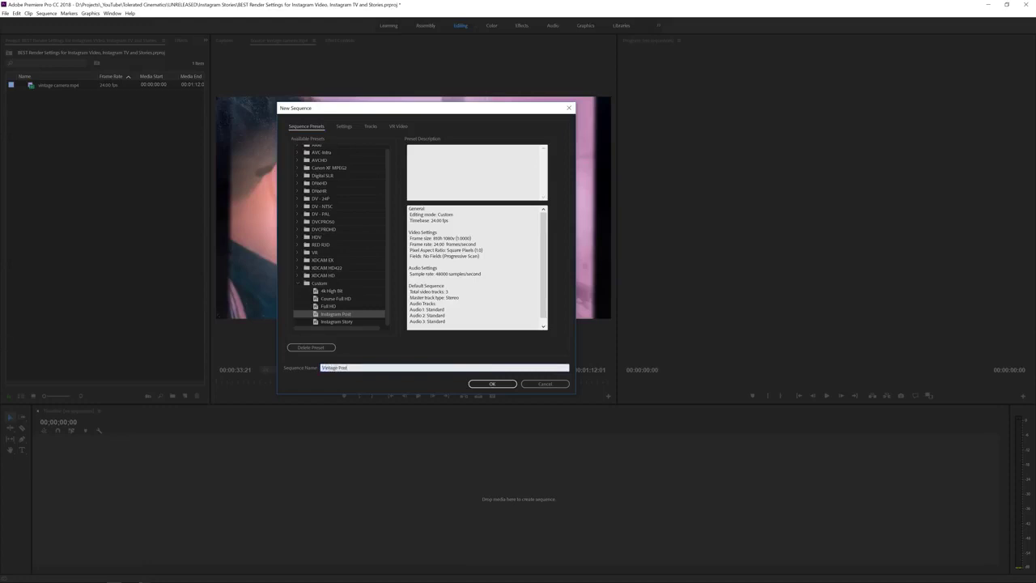
pyautogui.click(492, 383)
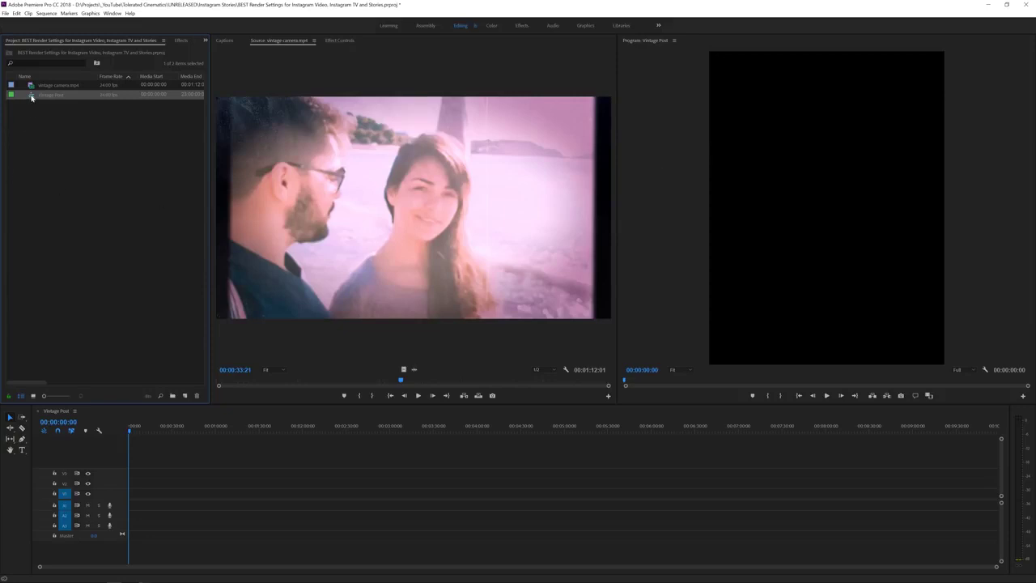
# - Place the vintage camera clip at the start of Vintage Post, keeping the existing sequence settings, and try adjusting its scale
pyautogui.moveTo(33, 86); pyautogui.dragTo(122, 502)
pyautogui.click(595, 310)
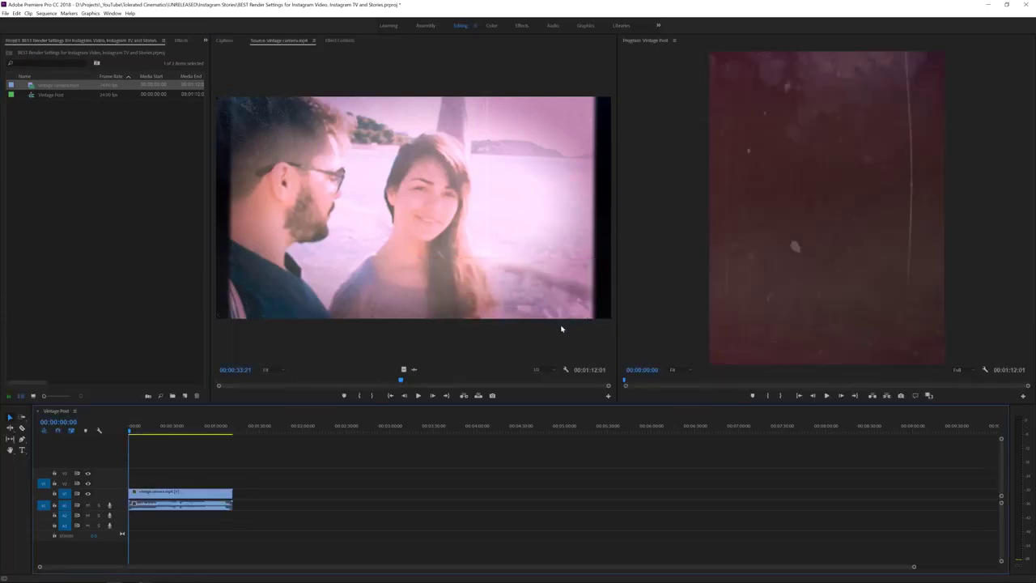
pyautogui.click(149, 498)
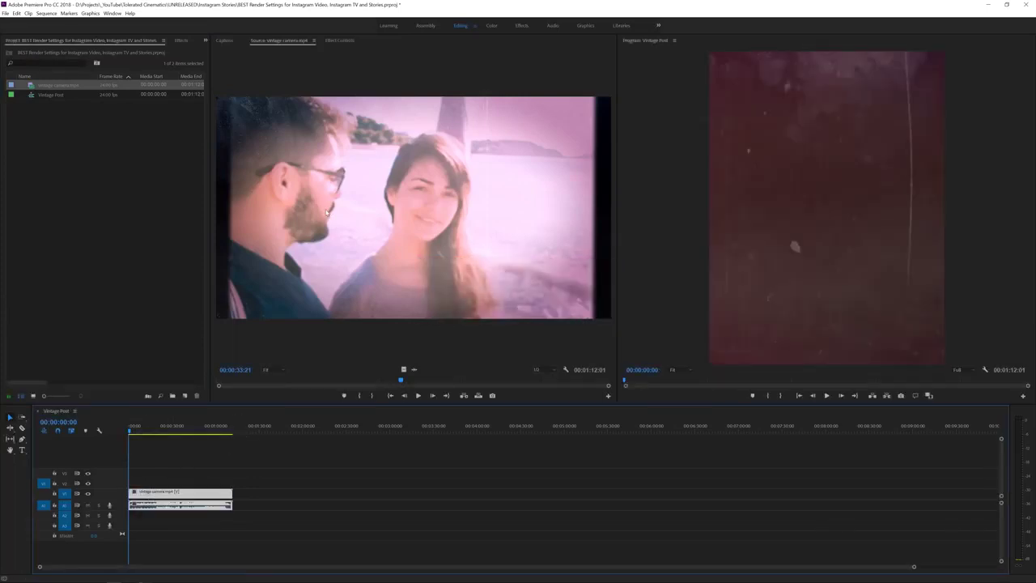
pyautogui.click(338, 40)
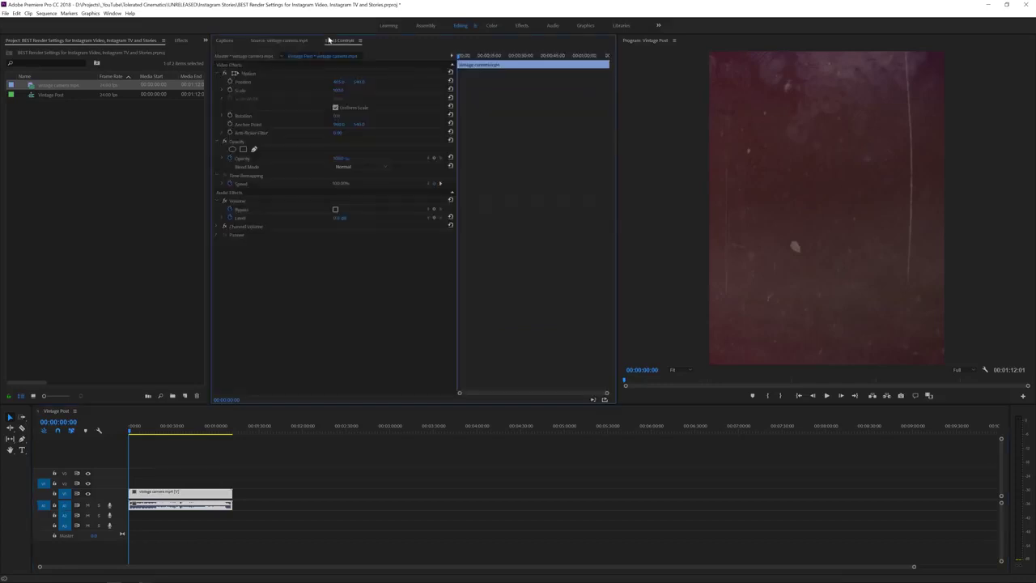
pyautogui.moveTo(338, 90)
pyautogui.mouseDown()
pyautogui.moveTo(312, 90)
pyautogui.moveTo(347, 90)
pyautogui.mouseUp()
# - Split the clip at about 00:00:15:03 and again roughly two seconds further on to isolate the shot of the woman
pyautogui.moveTo(134, 430); pyautogui.dragTo(150, 433)
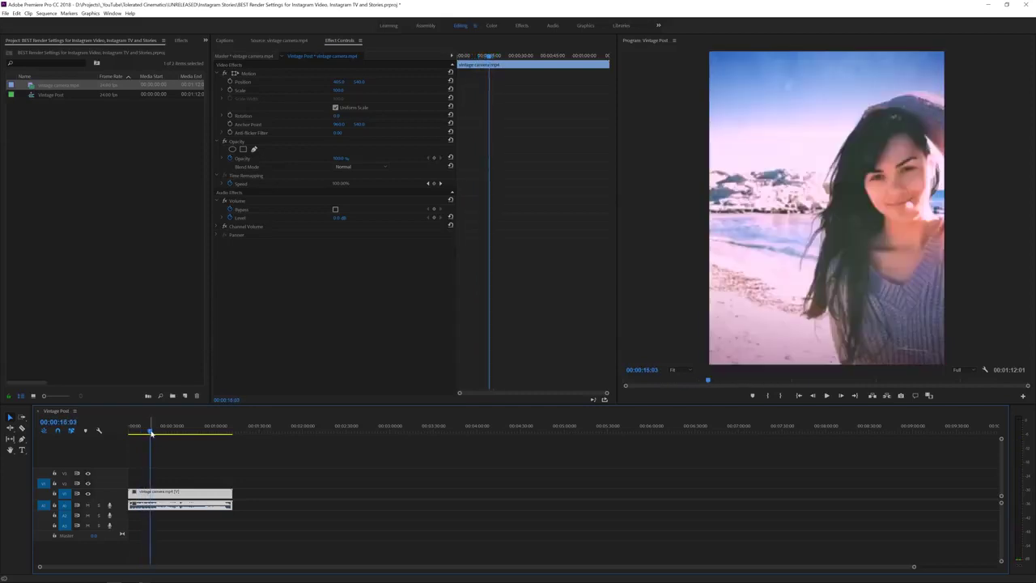
pyautogui.press('c')
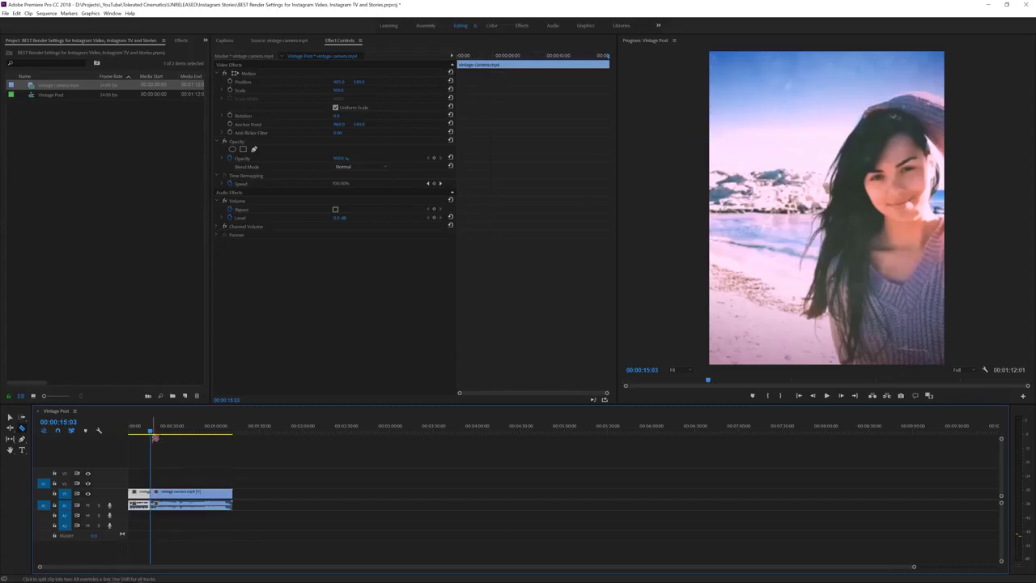
pyautogui.press('space')
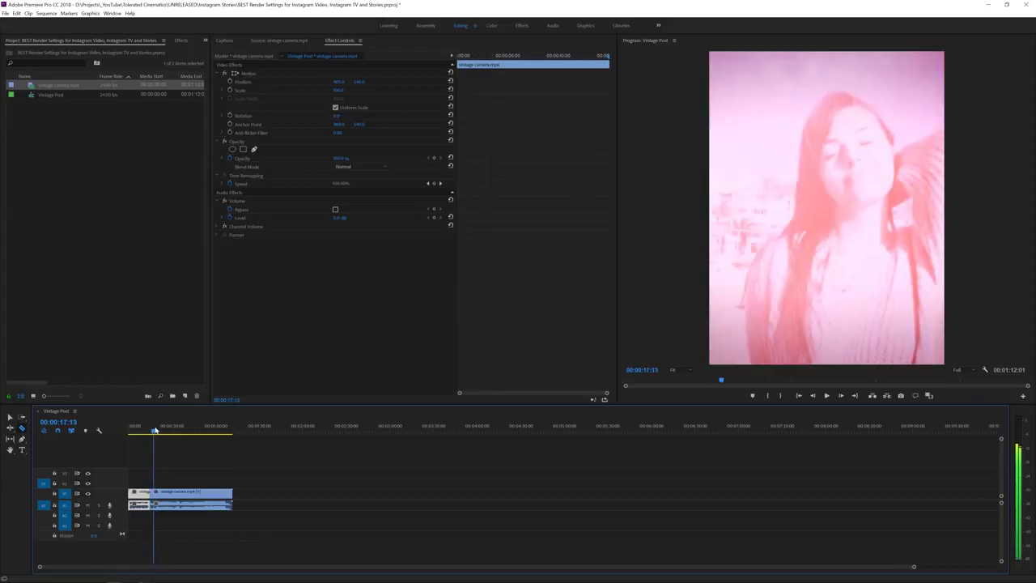
pyautogui.press('space')
pyautogui.click(155, 492)
# - Shift the isolated shot's horizontal position leftwards to centre the woman in the vertical frame
pyautogui.press('v')
pyautogui.hotkey('shift', 'Left')
pyautogui.click(152, 493)
pyautogui.moveTo(338, 82); pyautogui.dragTo(227, 82)
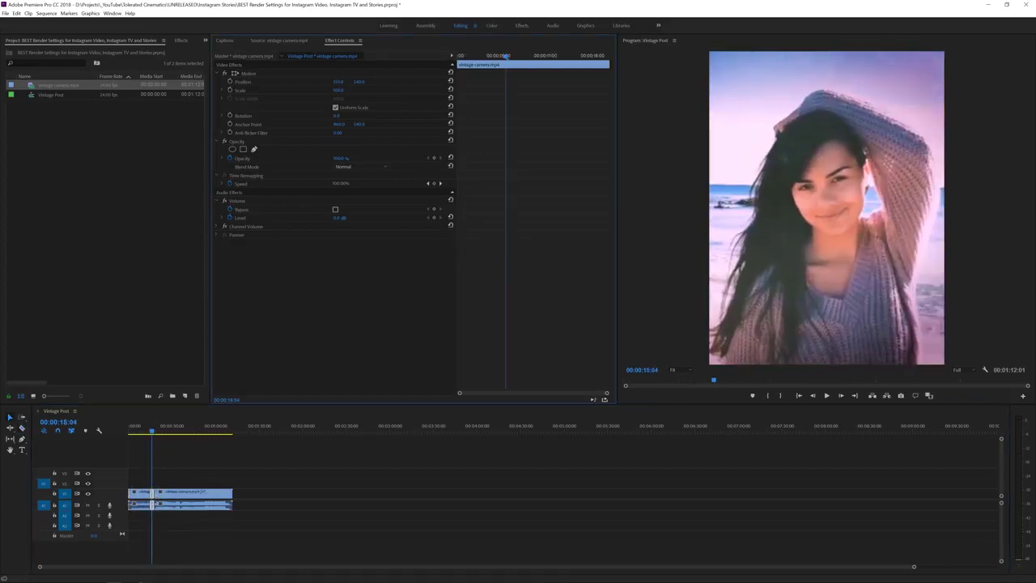
# - Find the shot of the woman running on the beach and split the clip at its end, 00:00:32:03
pyautogui.click(183, 469)
pyautogui.click(163, 431)
pyautogui.press('space')
pyautogui.moveTo(164, 431)
pyautogui.mouseDown()
pyautogui.moveTo(175, 432)
pyautogui.moveTo(172, 510)
pyautogui.moveTo(175, 431)
pyautogui.mouseUp()
pyautogui.press('Right')
pyautogui.press('Right')
pyautogui.press('Left')
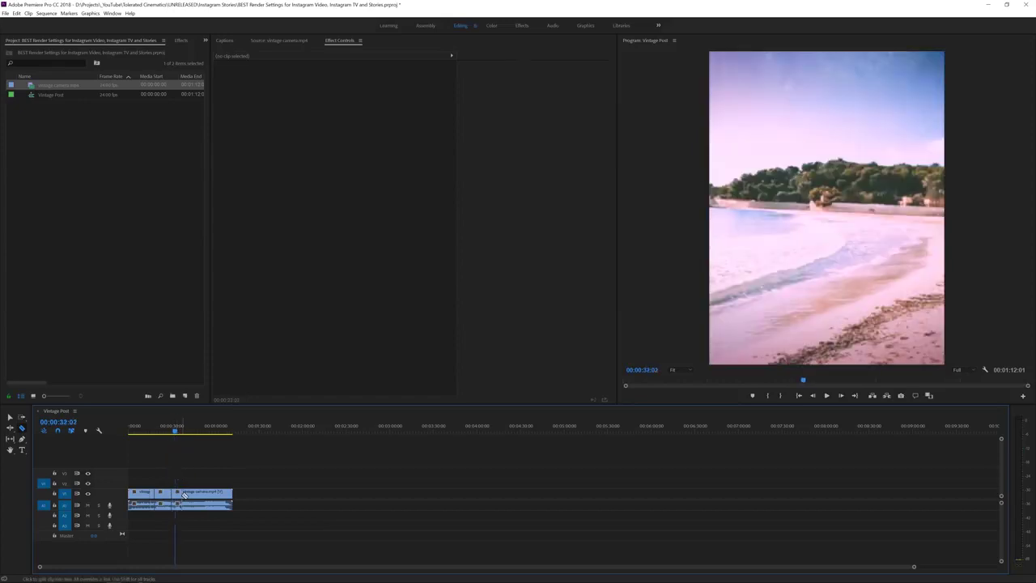
pyautogui.press('Right')
pyautogui.click(175, 494)
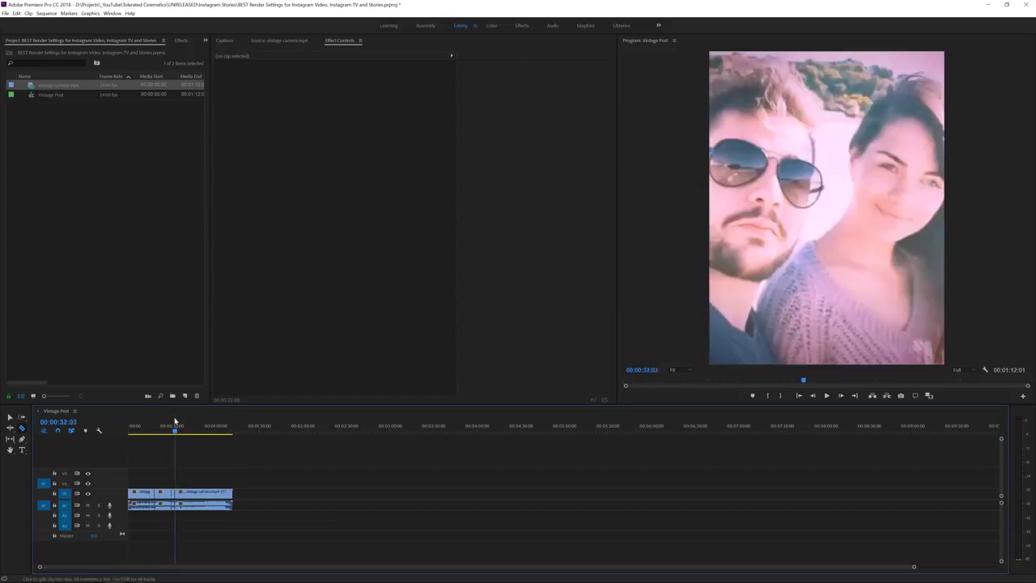
# - Shift the running shot's horizontal position to bring the woman into the middle of the frame
pyautogui.moveTo(176, 426); pyautogui.dragTo(174, 426)
pyautogui.press('v')
pyautogui.click(174, 500)
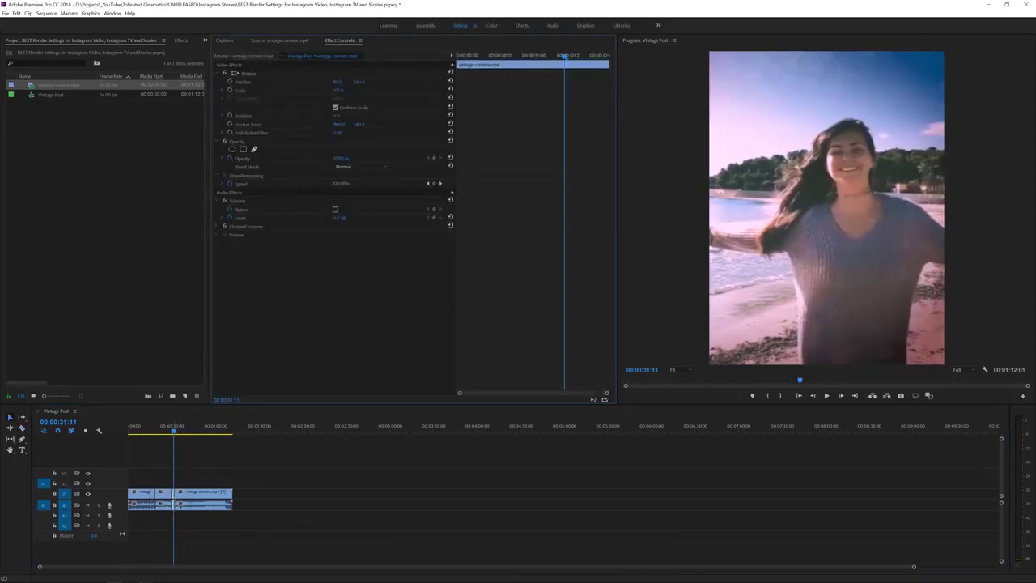
pyautogui.click(214, 475)
# - Play back the reframed running shot, check through to the sequence's end and return to its start
pyautogui.click(169, 427)
pyautogui.press('space')
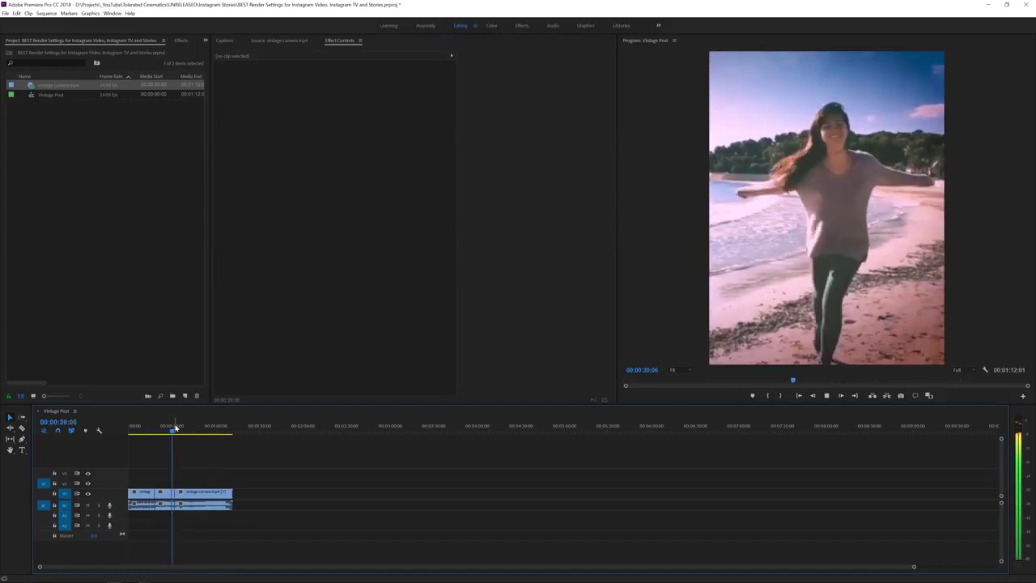
pyautogui.moveTo(185, 429); pyautogui.dragTo(235, 434)
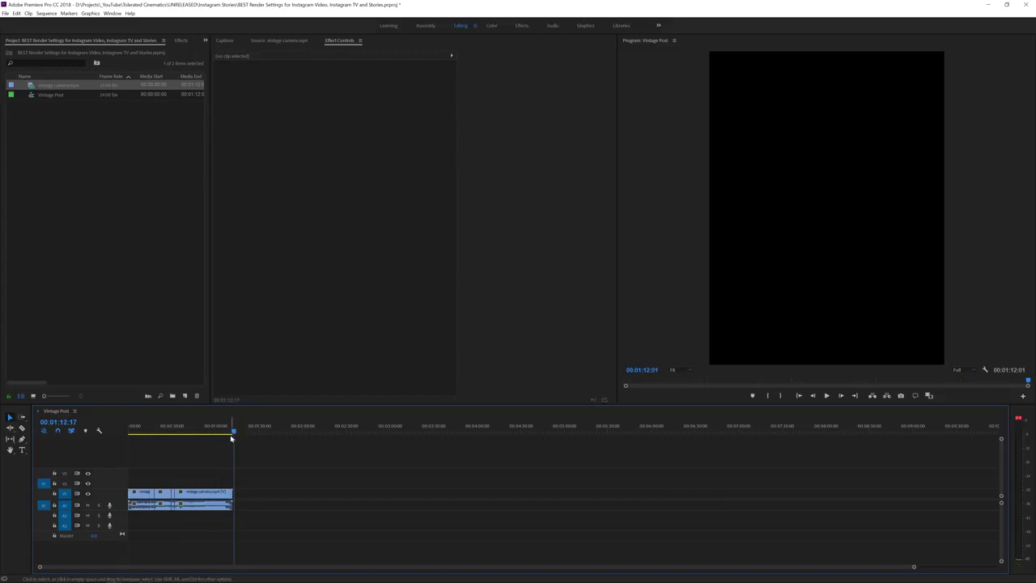
pyautogui.press('Home')
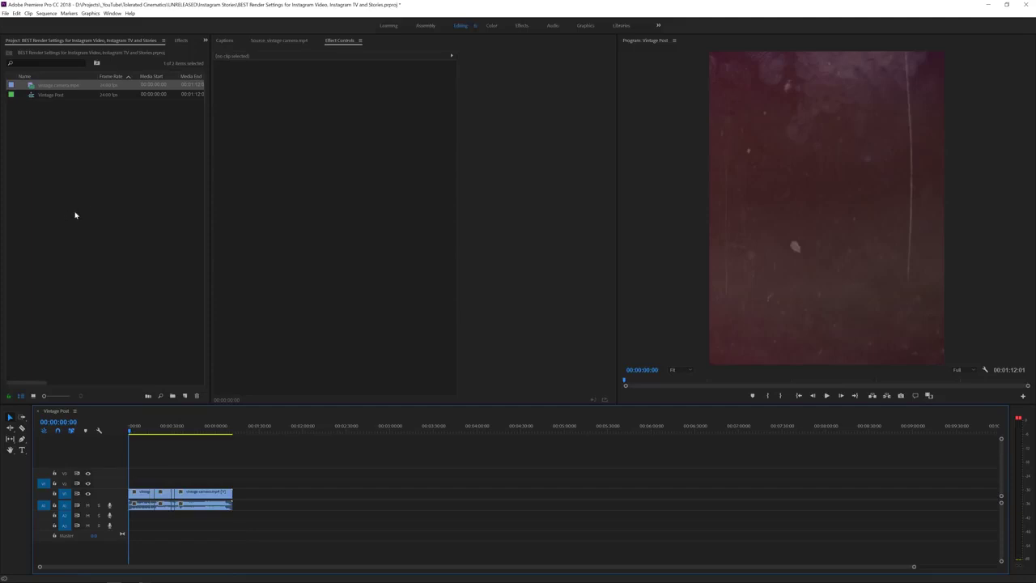
# - Begin another new sequence and set its frame size to 1080 horizontal by 1920 vertical
pyautogui.click(184, 397)
pyautogui.click(198, 410)
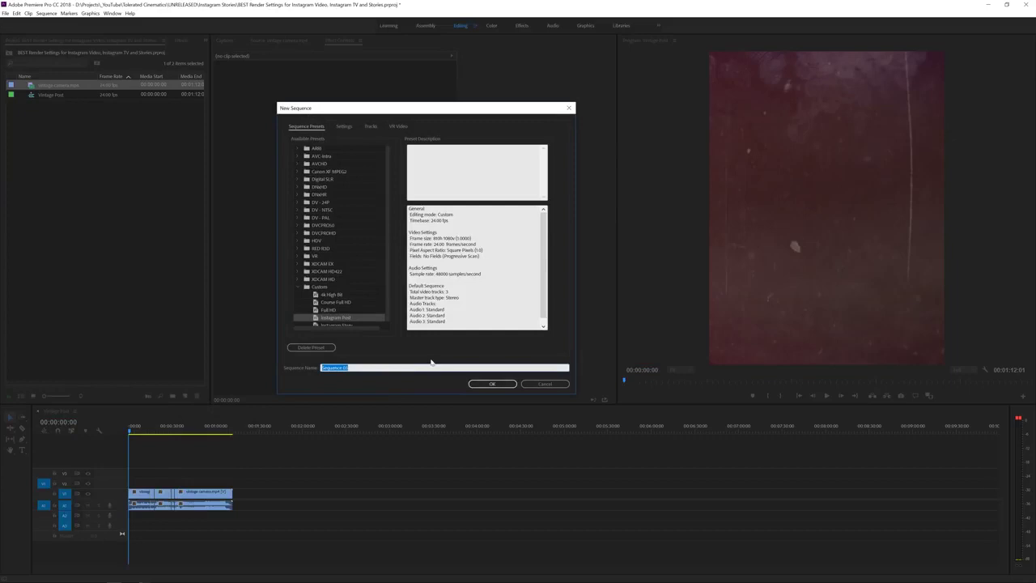
pyautogui.click(340, 127)
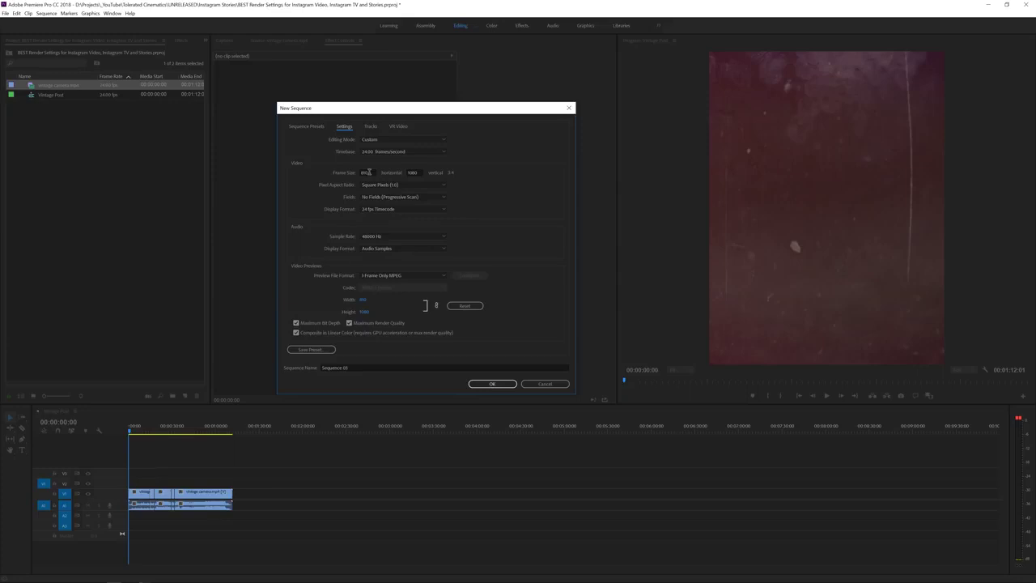
pyautogui.click(368, 173)
pyautogui.write('1')
pyautogui.press('Tab')
pyautogui.click(345, 188)
# - Create the vertical sequence without saving its settings as a preset
pyautogui.click(312, 350)
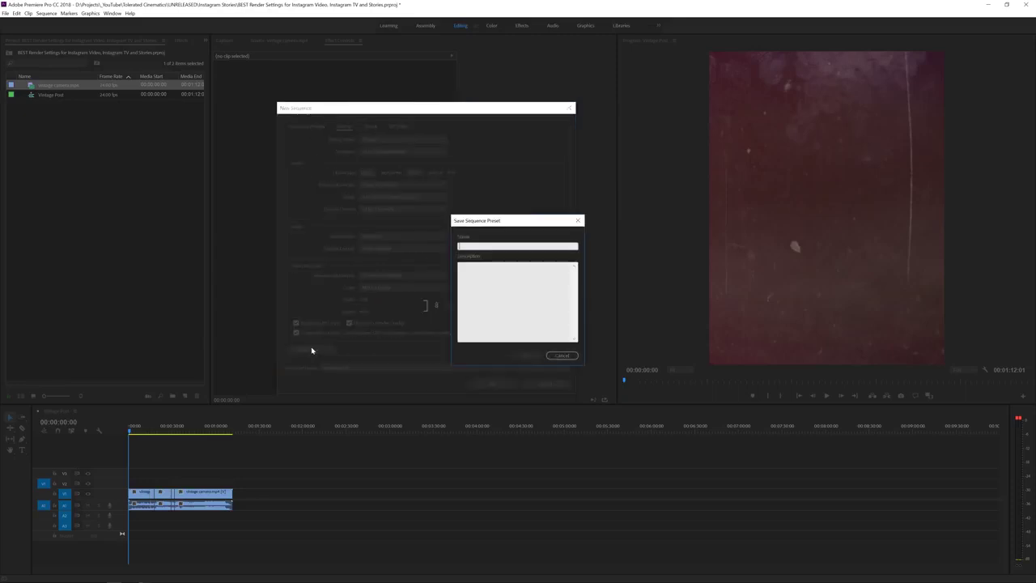
pyautogui.click(558, 356)
pyautogui.click(492, 386)
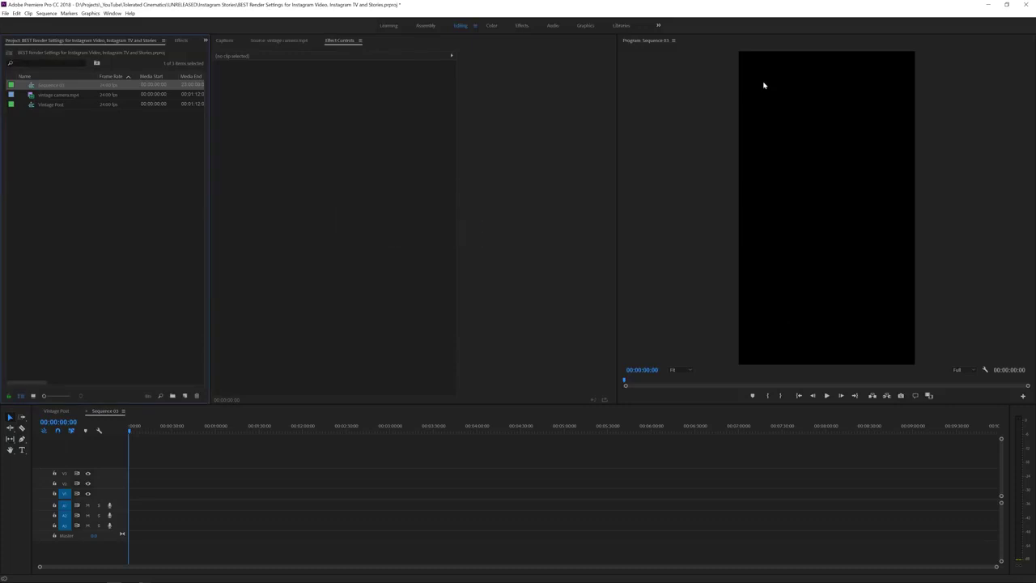
# - Place the vintage camera clip at the start of the vertical sequence, keeping its settings, and scale it to about 178 to fill the frame
pyautogui.moveTo(31, 94); pyautogui.dragTo(132, 492)
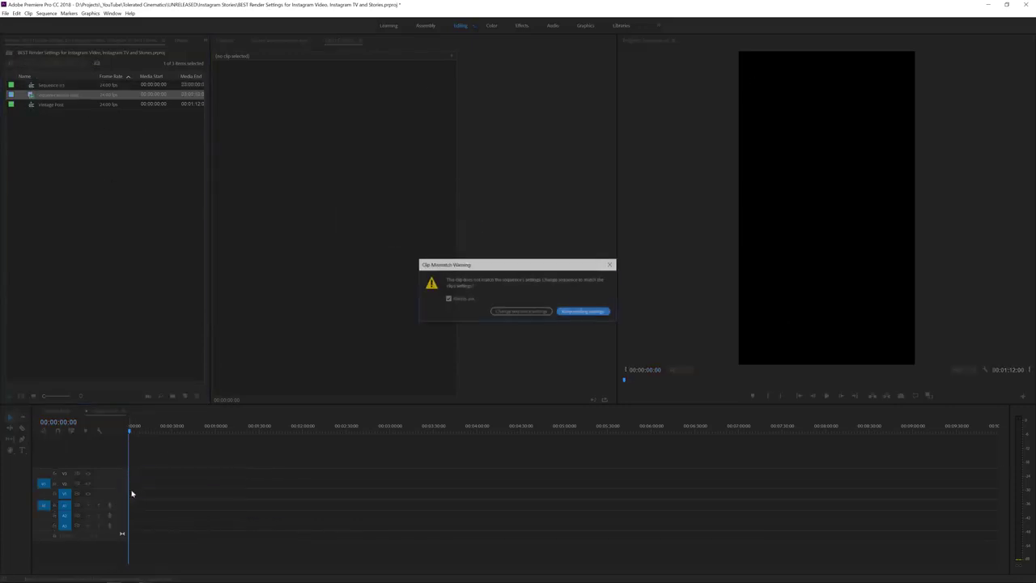
pyautogui.click(583, 313)
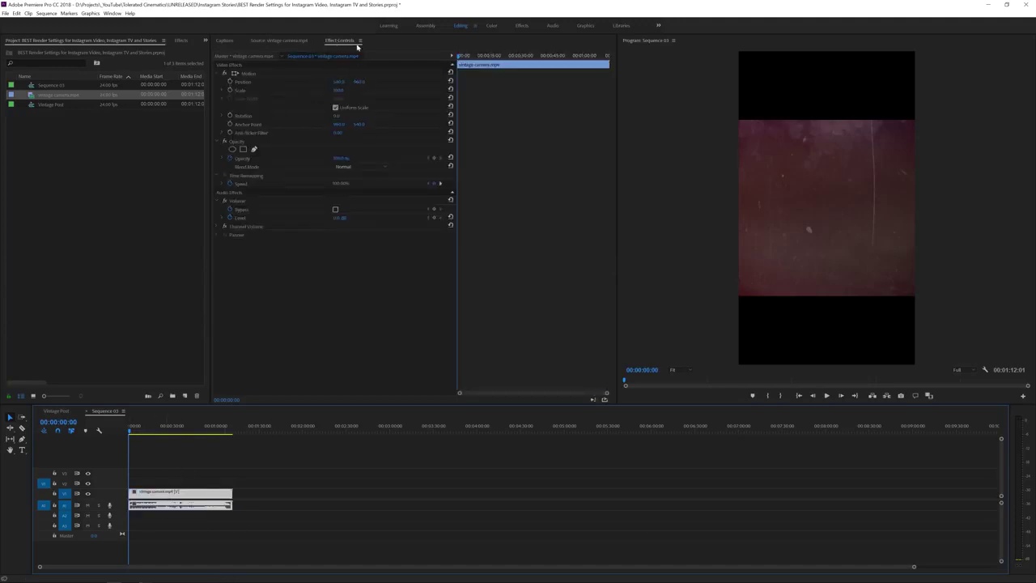
pyautogui.moveTo(337, 92); pyautogui.dragTo(421, 91)
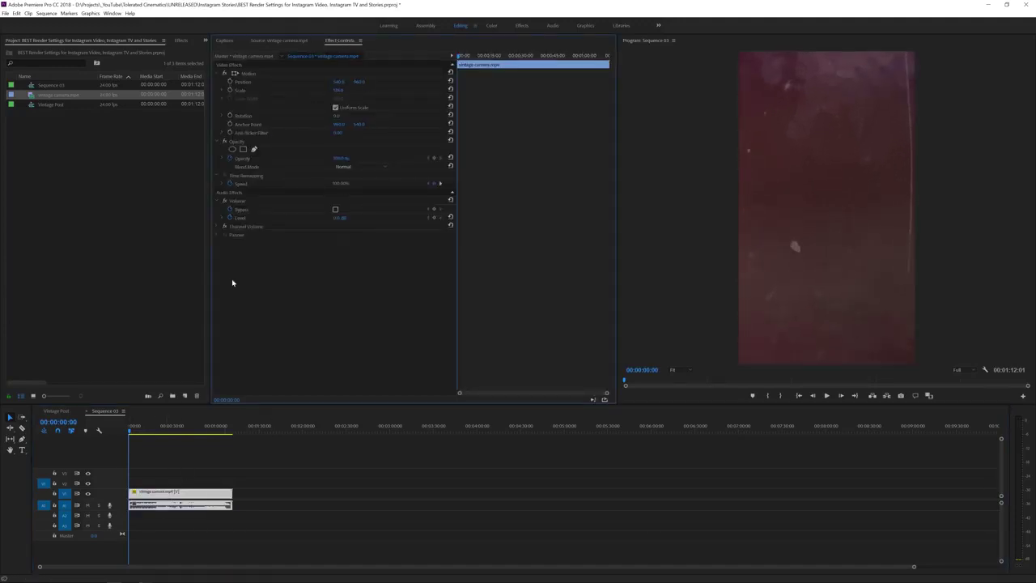
# - Mark an out point at 00:00:15:00 to limit the vertical sequence to its first 15 seconds
pyautogui.moveTo(127, 431)
pyautogui.mouseDown()
pyautogui.moveTo(207, 436)
pyautogui.moveTo(142, 437)
pyautogui.mouseUp()
pyautogui.press('=')
pyautogui.press('=')
pyautogui.press('=')
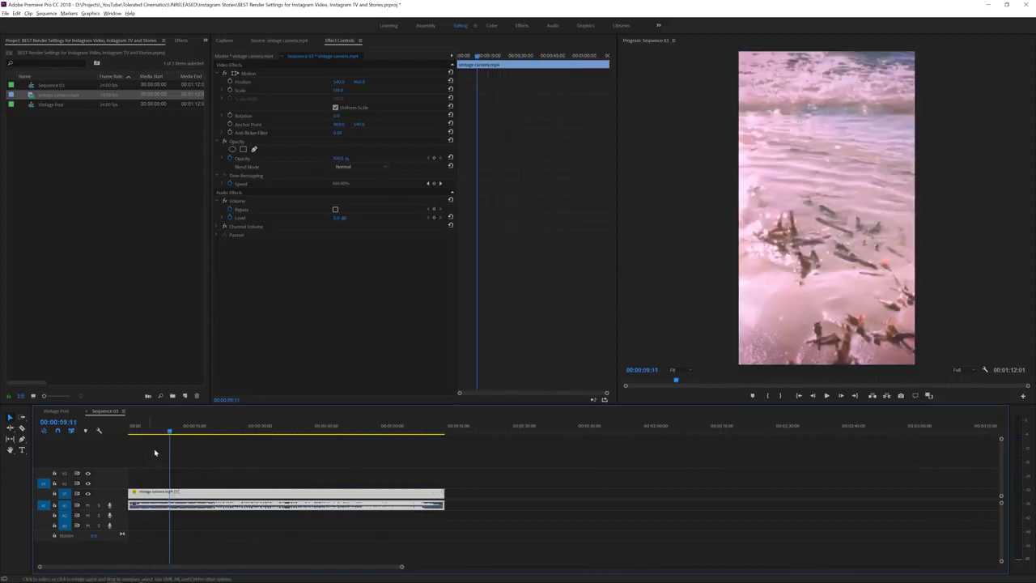
pyautogui.click(194, 430)
pyautogui.press('=')
pyautogui.press('=')
pyautogui.scroll(4, 167, 473)
pyautogui.moveTo(253, 431); pyautogui.dragTo(255, 433)
pyautogui.press('o')
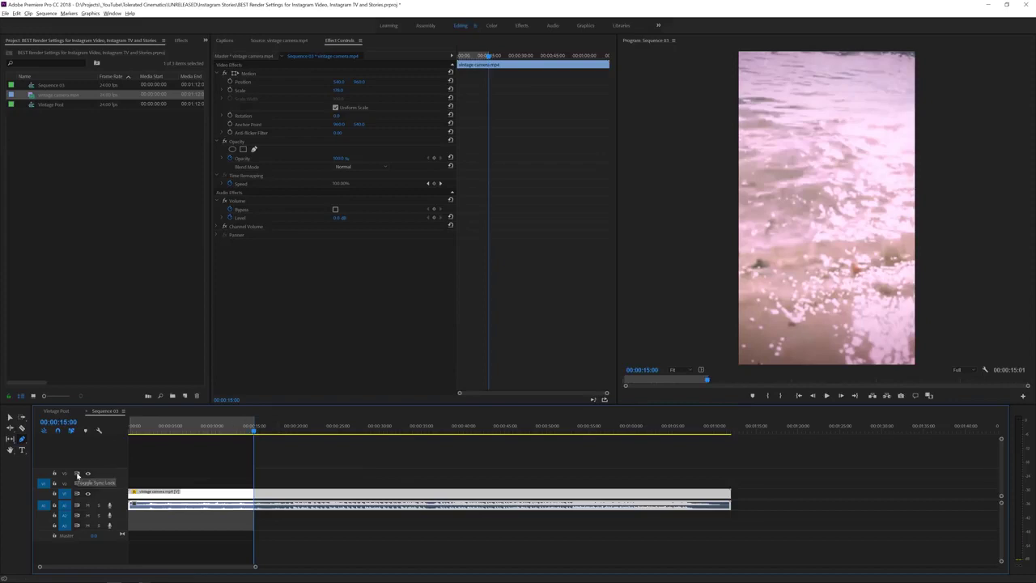
# - Mark the second 15-second segment with an in point at 00:00:15:01 and an out point at 00:00:30:00, and deselect the clip
pyautogui.press('Right')
pyautogui.press('i')
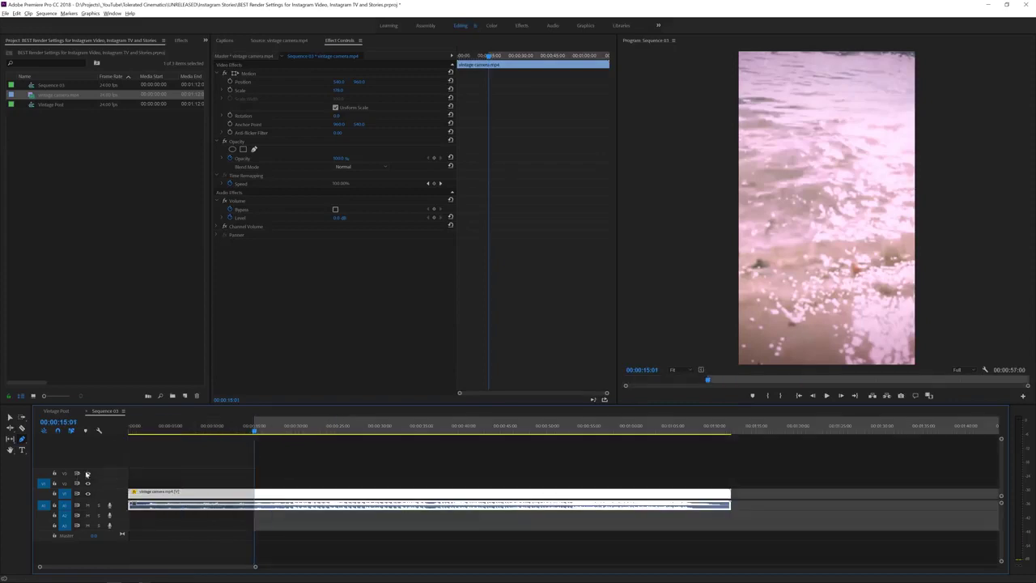
pyautogui.click(378, 431)
pyautogui.press('Left')
pyautogui.press('o')
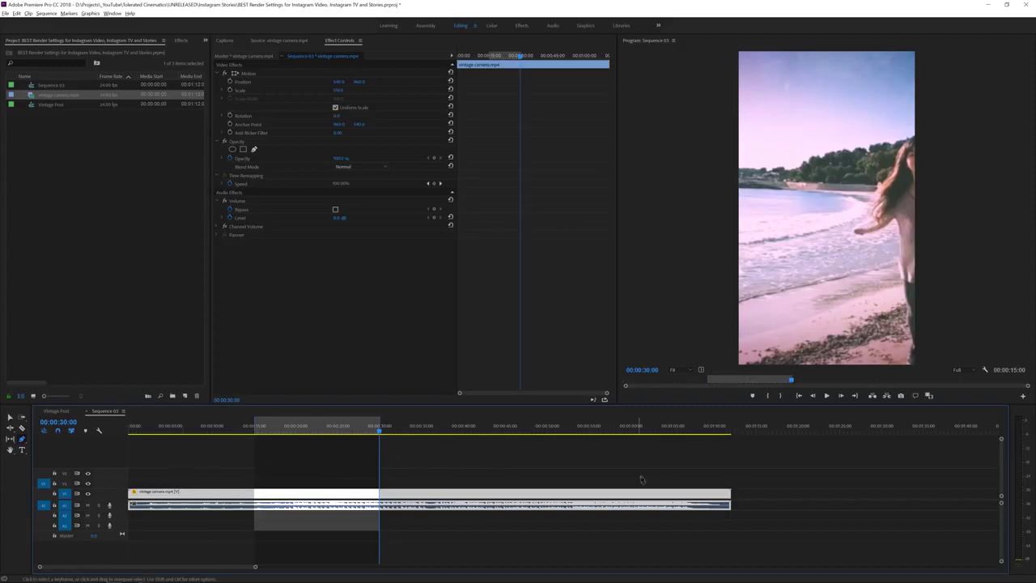
pyautogui.press('v')
pyautogui.click(579, 453)
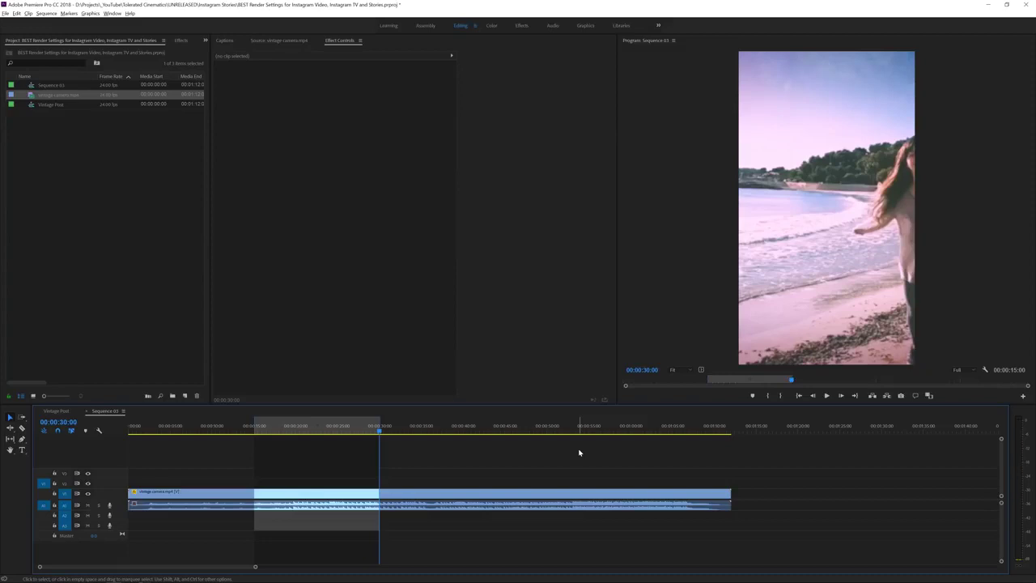
# - Clear the vertical sequence's in and out points and move the playhead to 00:00:10:20
pyautogui.rightClick(398, 432)
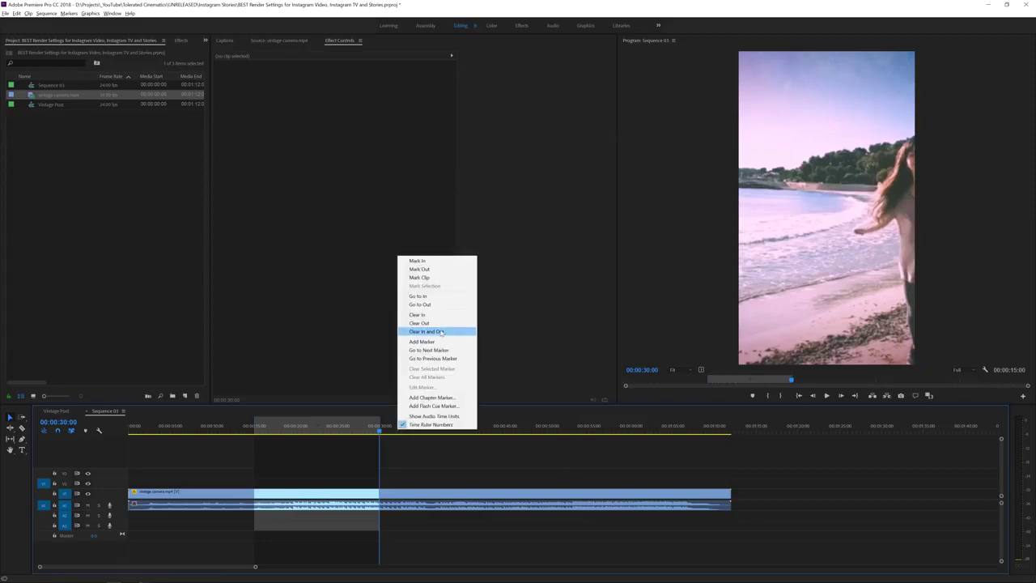
pyautogui.click(441, 331)
pyautogui.moveTo(302, 434); pyautogui.dragTo(219, 433)
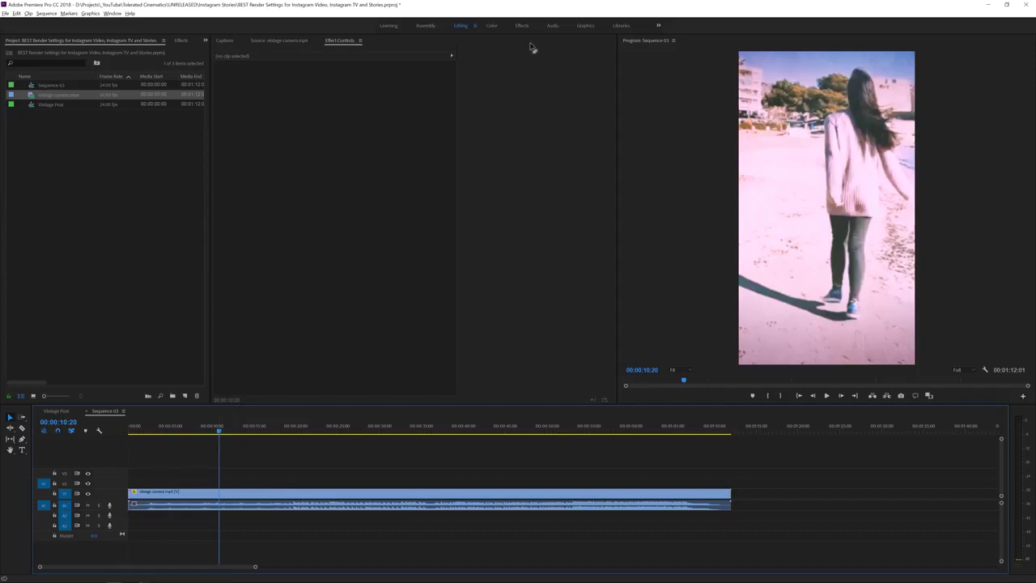
# - Switch to the Graphics workspace and bring up the Essential Graphics template library
pyautogui.click(584, 27)
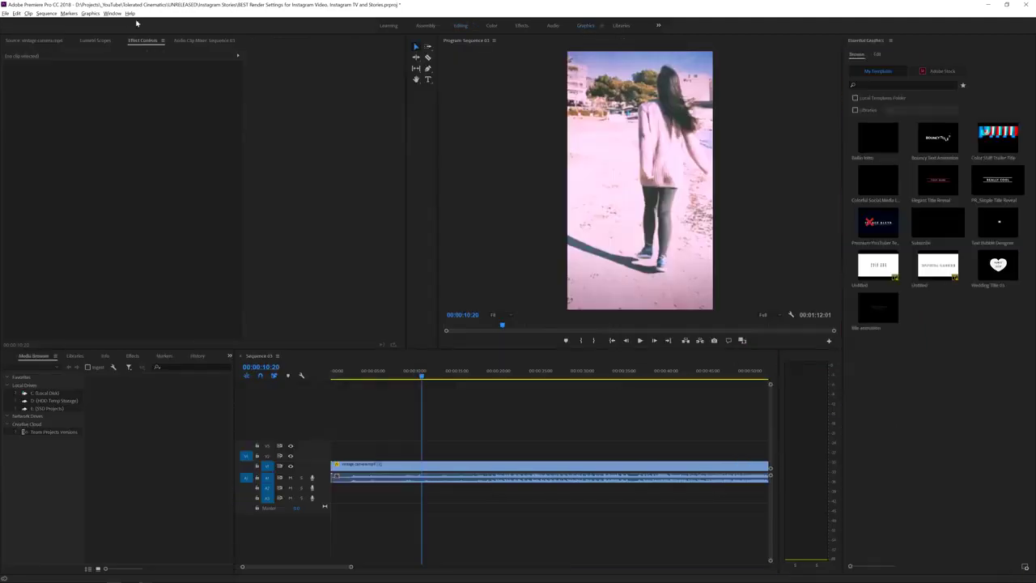
pyautogui.click(112, 13)
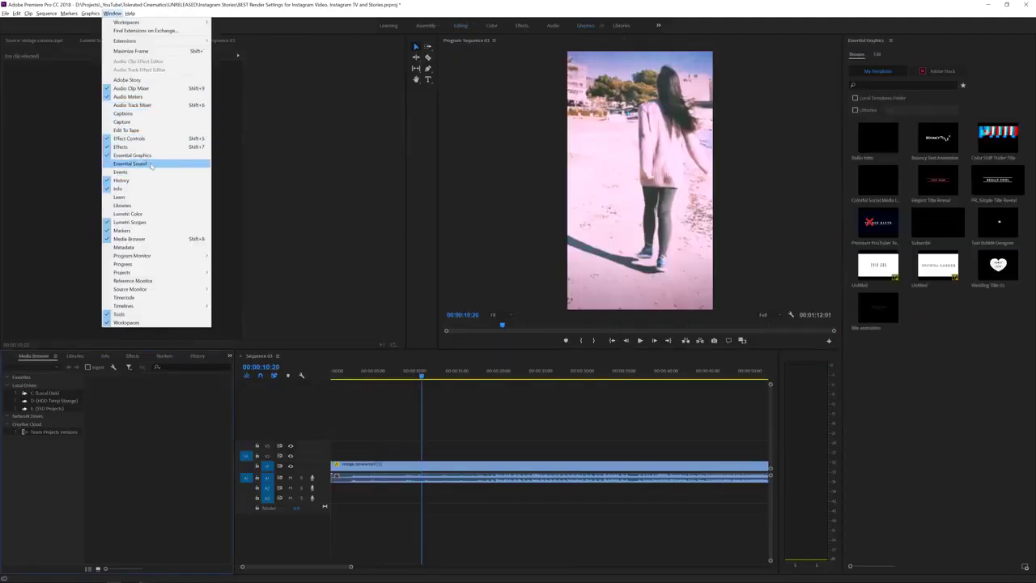
pyautogui.click(872, 44)
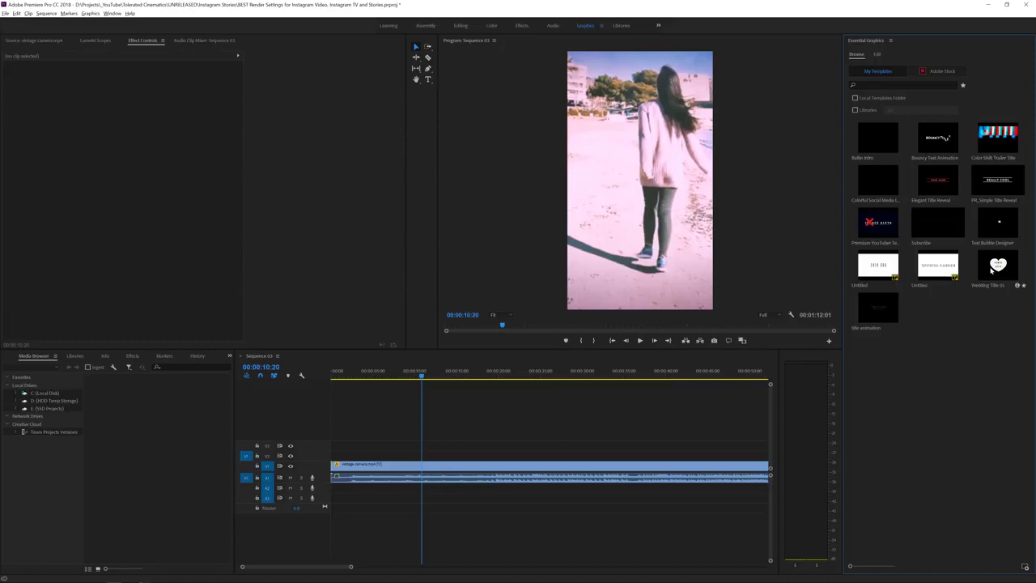
# - Try the heart-shaped Wedding Title template above the vintage camera clip and remove it from the sequence
pyautogui.moveTo(992, 270); pyautogui.dragTo(411, 455)
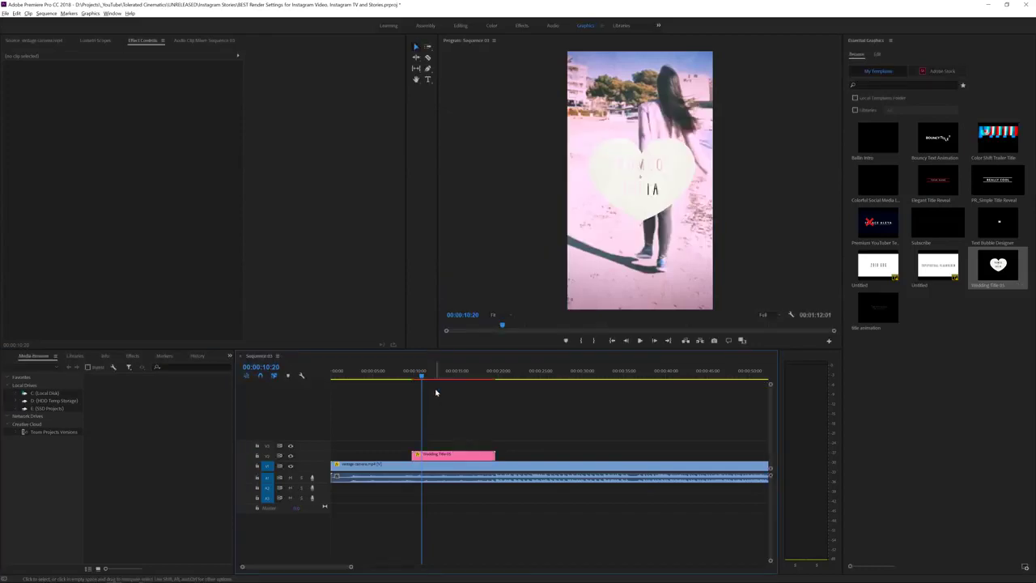
pyautogui.moveTo(431, 378)
pyautogui.mouseDown()
pyautogui.moveTo(469, 375)
pyautogui.moveTo(452, 376)
pyautogui.mouseUp()
pyautogui.click(458, 454)
pyautogui.press('Delete')
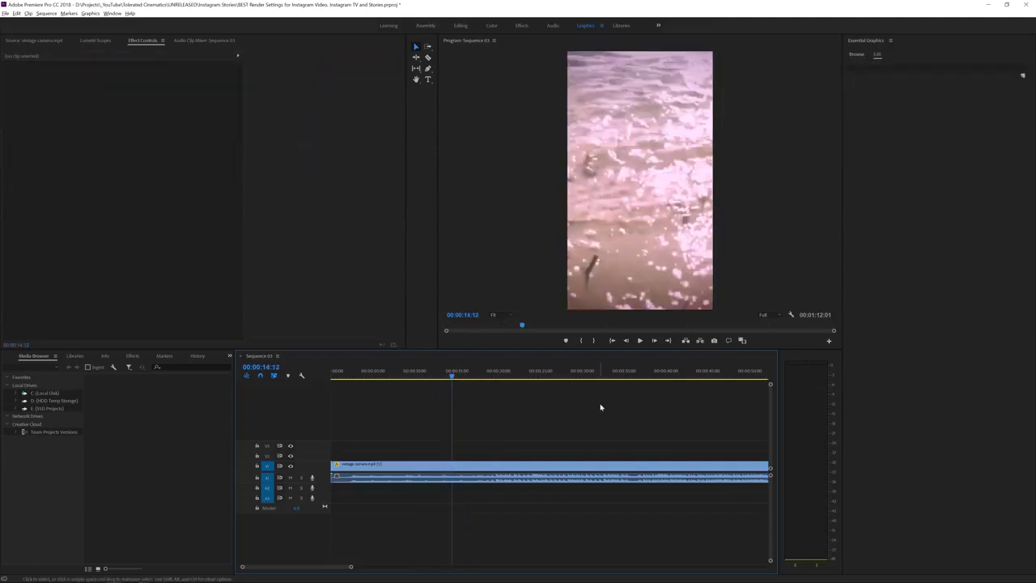
# - Add the Ballin Intro template above the clip at about 12 seconds, shrink it to fit, and place it near the frame's upper edge
pyautogui.click(856, 55)
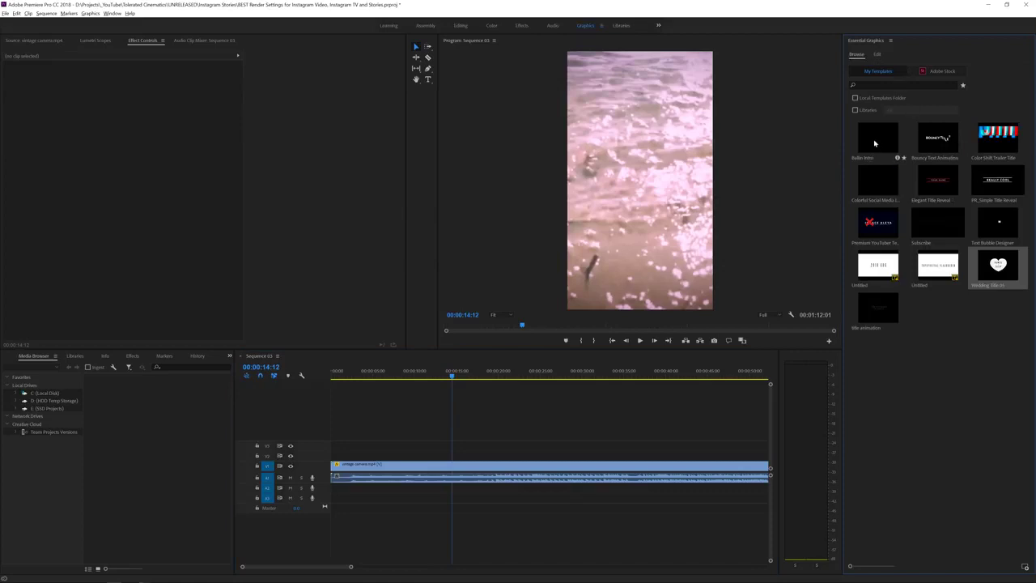
pyautogui.moveTo(878, 141); pyautogui.dragTo(435, 455)
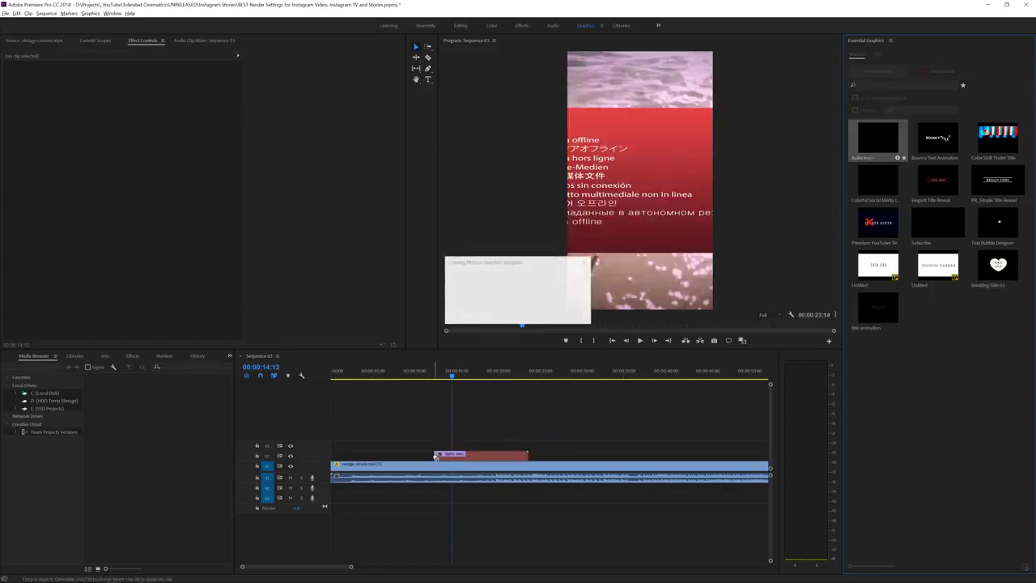
pyautogui.click(473, 455)
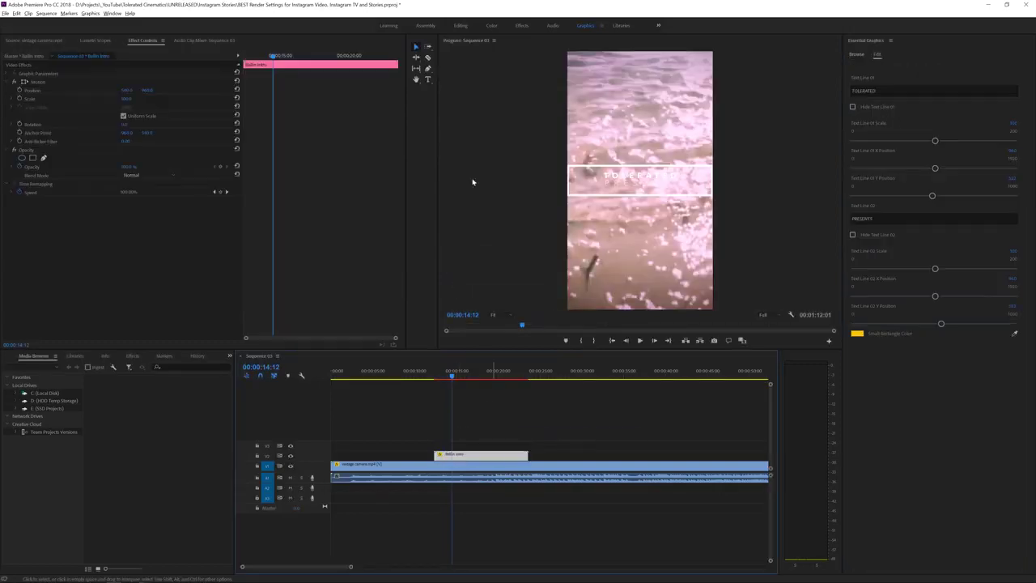
pyautogui.moveTo(127, 99); pyautogui.dragTo(68, 93)
pyautogui.moveTo(449, 378); pyautogui.dragTo(427, 377)
pyautogui.press('space')
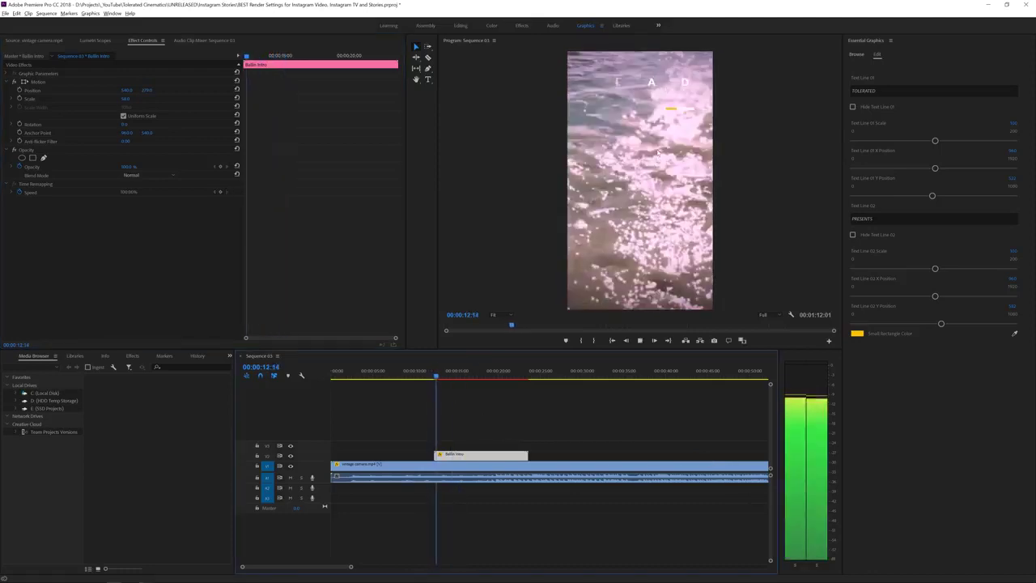
pyautogui.press('space')
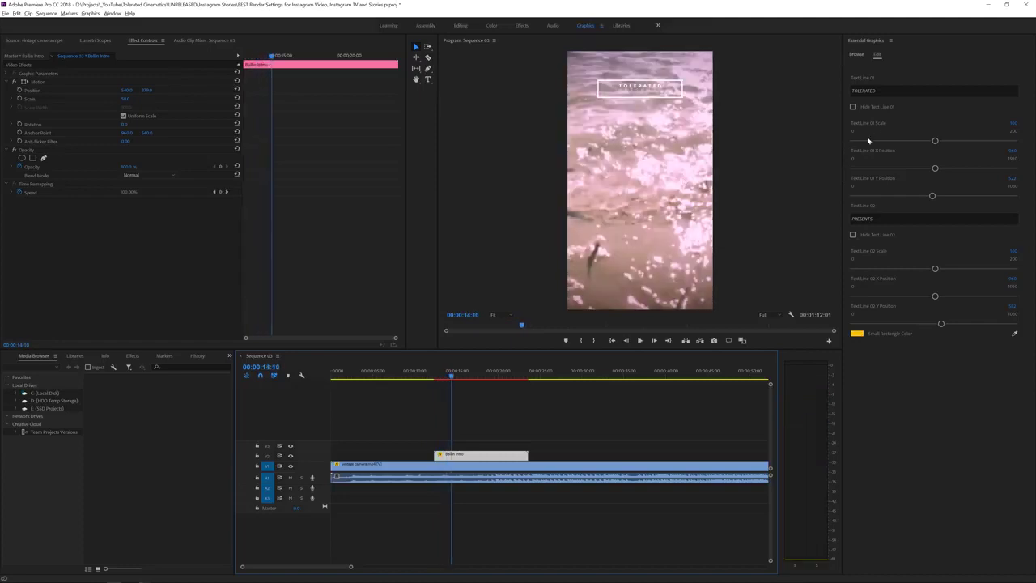
# - Change the Ballin Intro's small rectangle color to pure red and scrub through the animation to check it
pyautogui.click(863, 91)
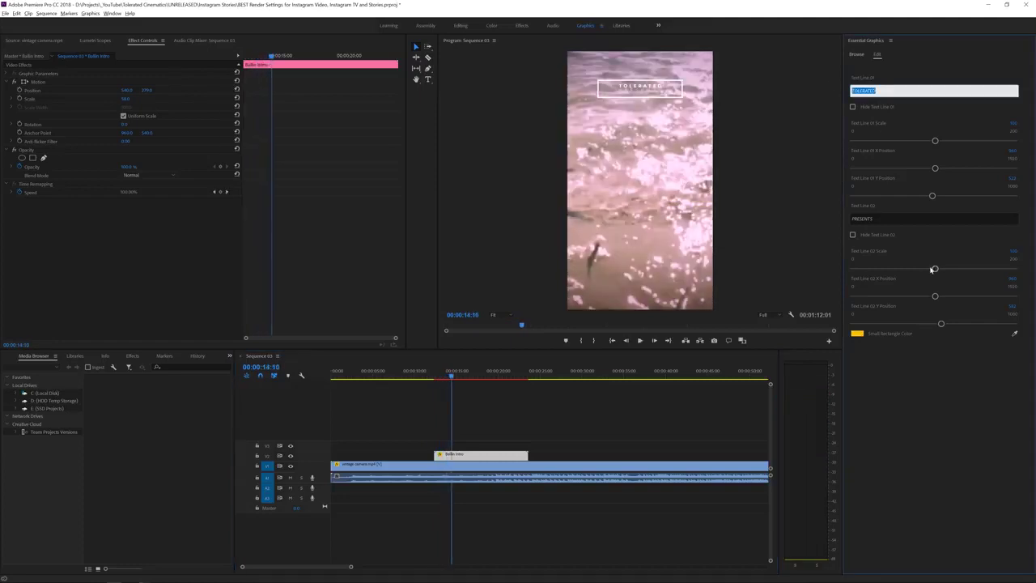
pyautogui.click(856, 333)
pyautogui.moveTo(573, 360); pyautogui.dragTo(573, 377)
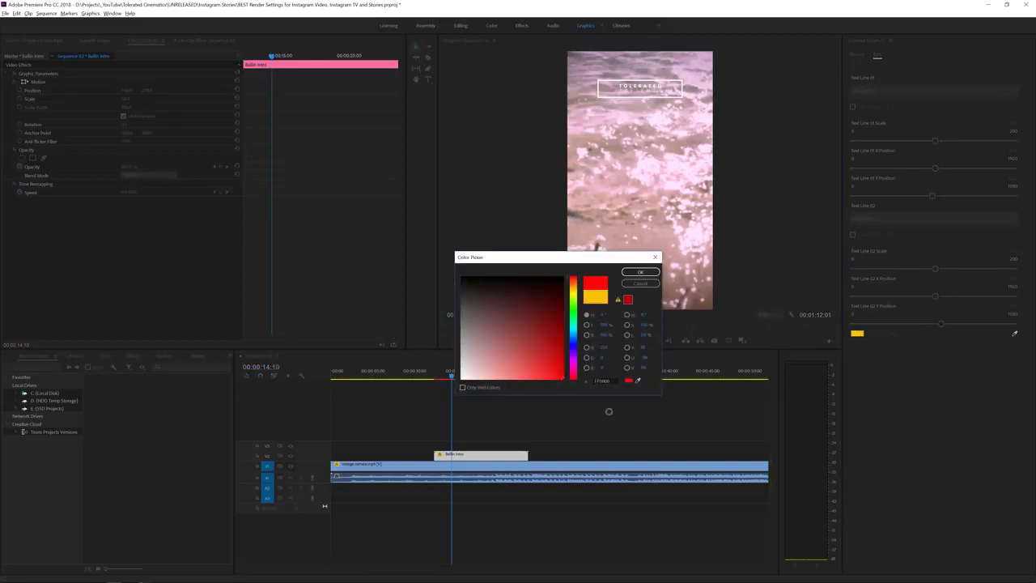
pyautogui.click(639, 271)
pyautogui.click(438, 374)
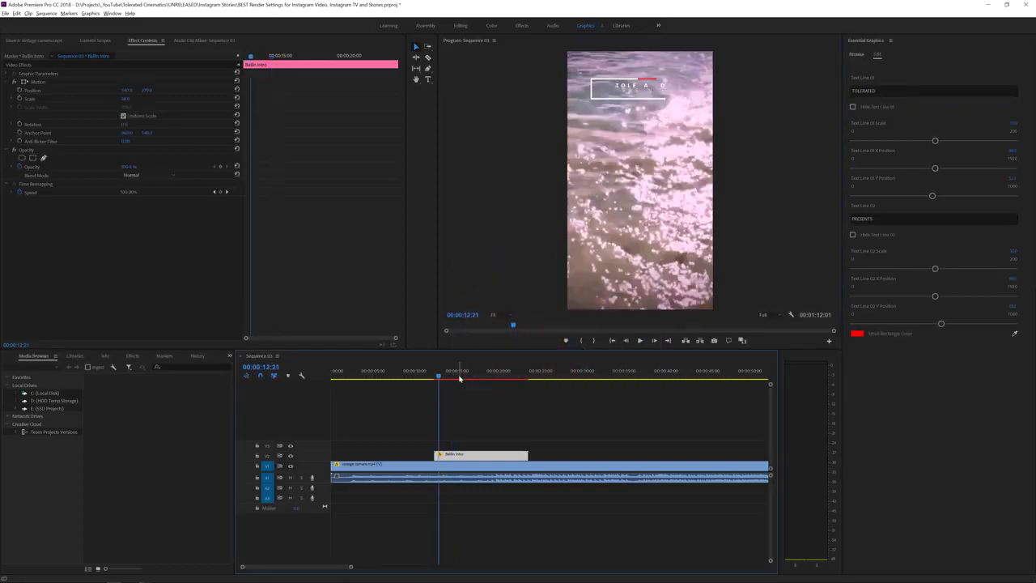
pyautogui.moveTo(448, 373); pyautogui.dragTo(520, 374)
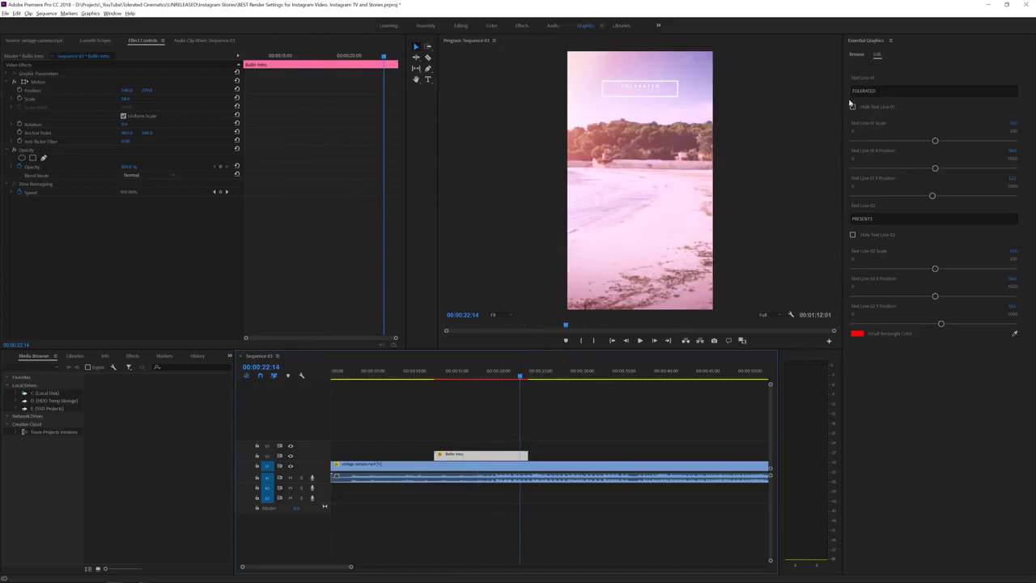
# - Add the Colorful Social Media Lower Thirds template directly after the Ballin Intro and show it at 00:00:26:04
pyautogui.click(856, 55)
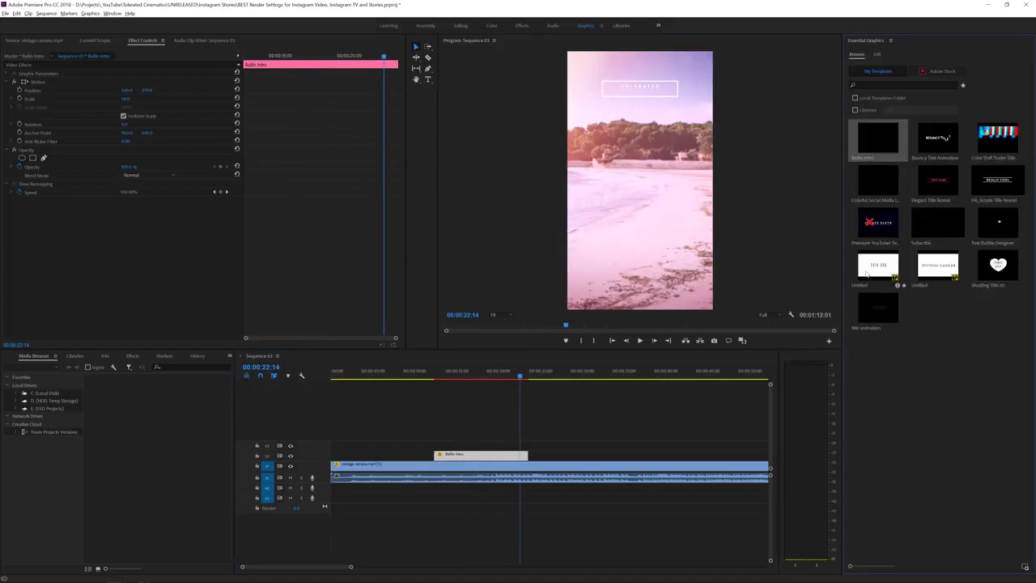
pyautogui.moveTo(994, 227)
pyautogui.moveTo(871, 160)
pyautogui.moveTo(874, 187); pyautogui.dragTo(539, 447)
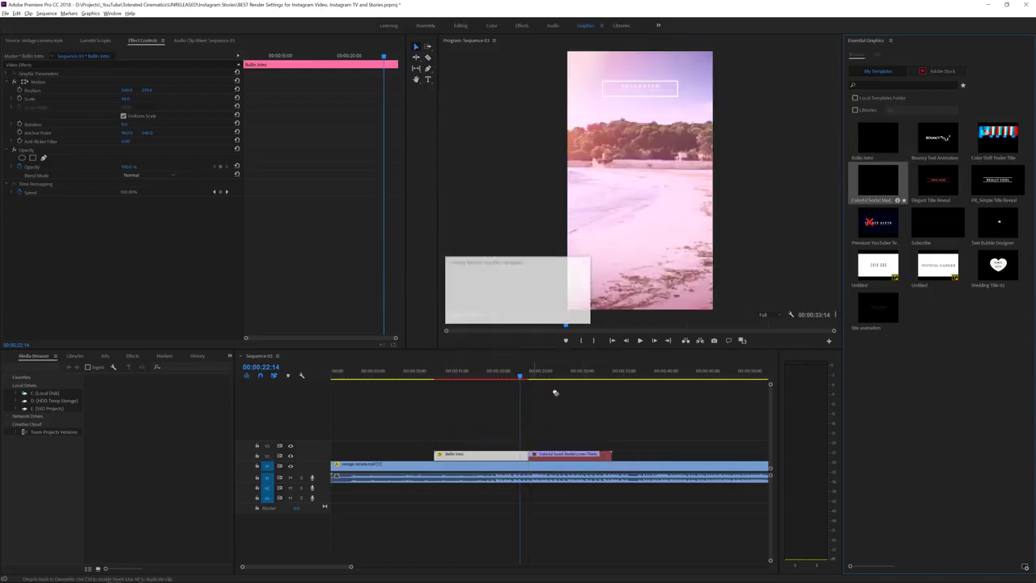
pyautogui.click(557, 375)
pyautogui.click(550, 375)
# - Scale the social media lower third down to fit the vertical frame and move it near the frame's lower edge
pyautogui.moveTo(125, 98); pyautogui.dragTo(126, 98)
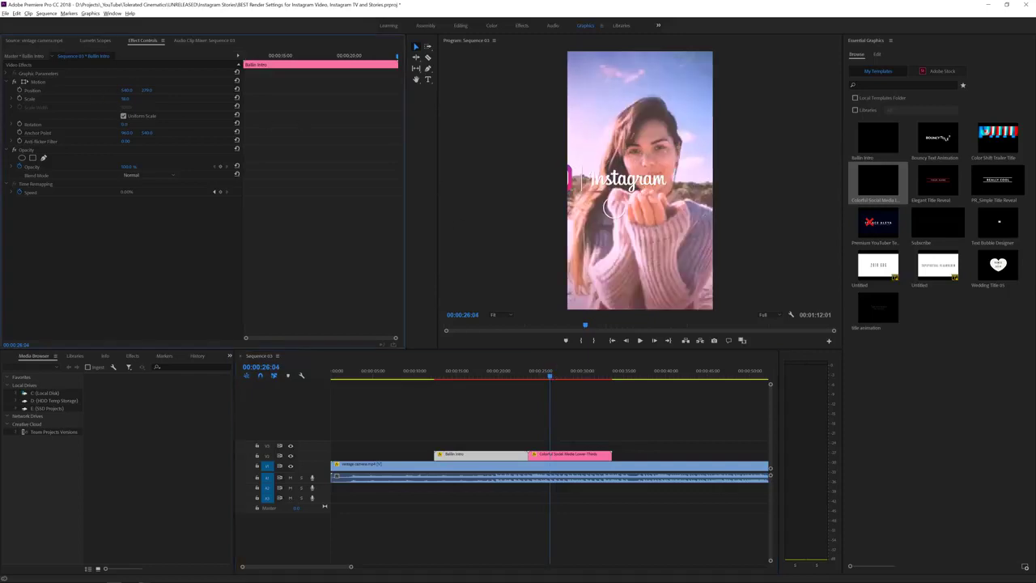
pyautogui.click(567, 454)
pyautogui.click(199, 307)
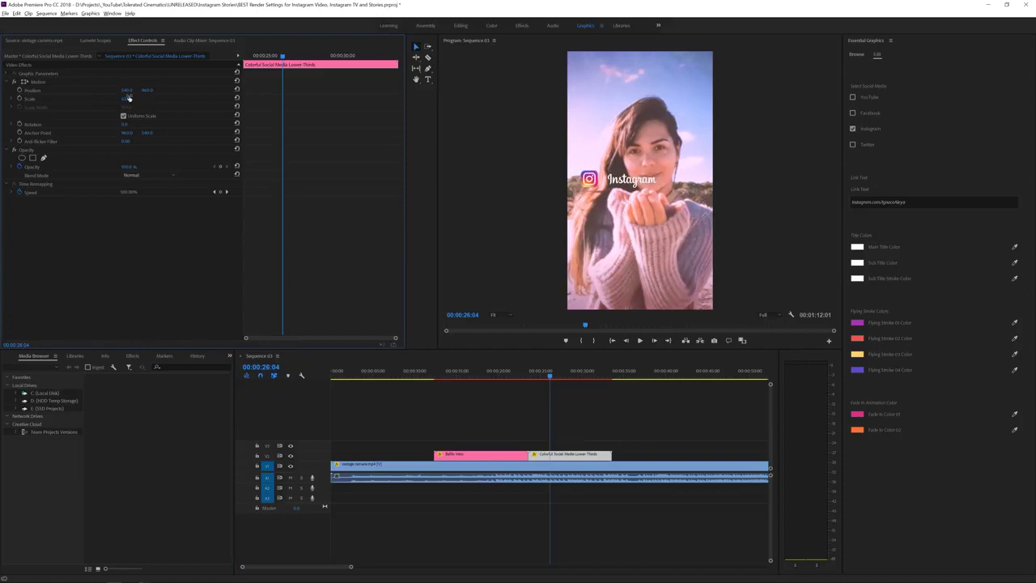
pyautogui.click(53, 75)
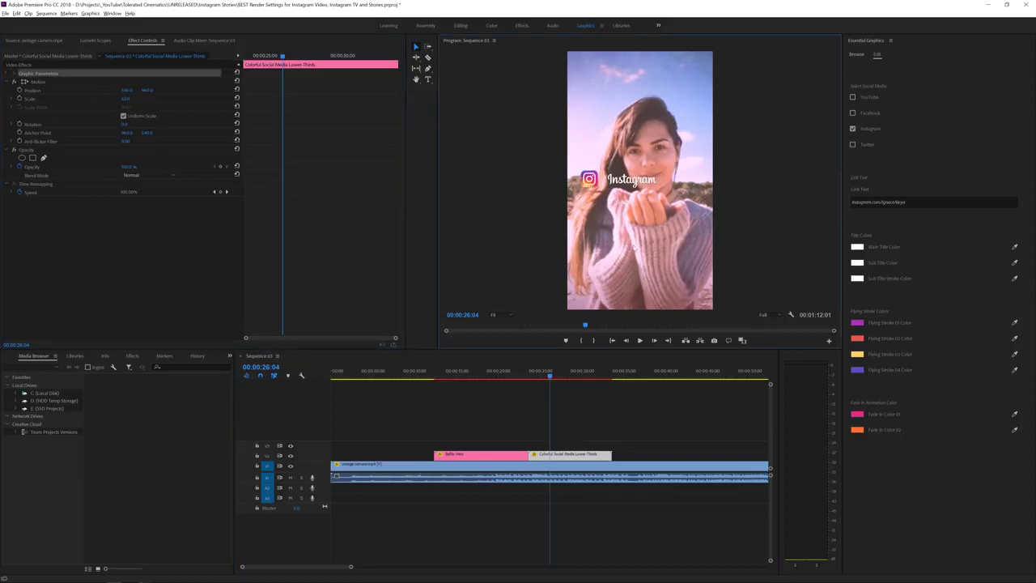
pyautogui.moveTo(148, 90); pyautogui.dragTo(194, 90)
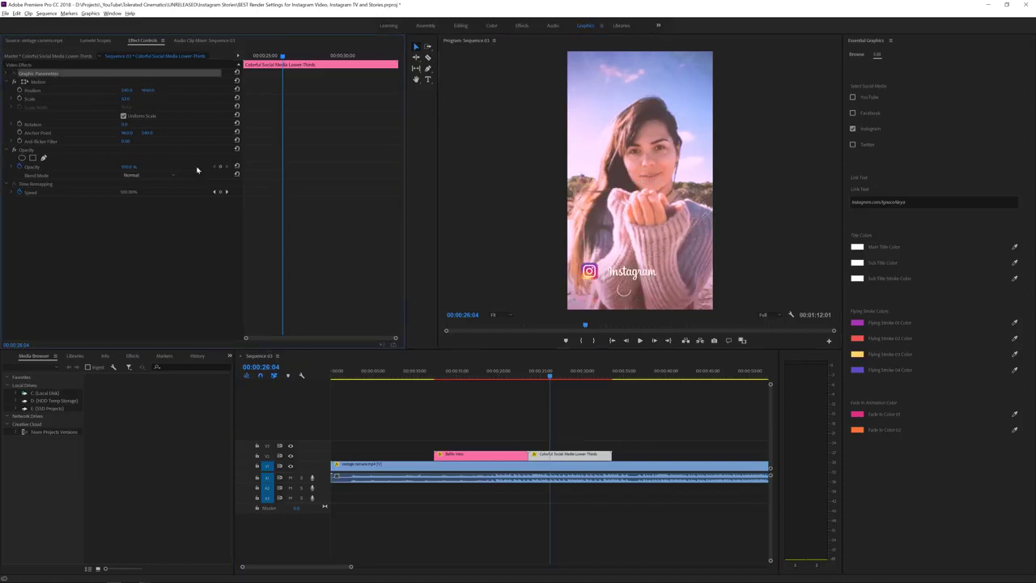
# - Mark the lower third's duration as the in/out range, play back its animation, and deselect the clip
pyautogui.click(569, 358)
pyautogui.press('x')
pyautogui.hotkey('ctrl', 'shift', 'space')
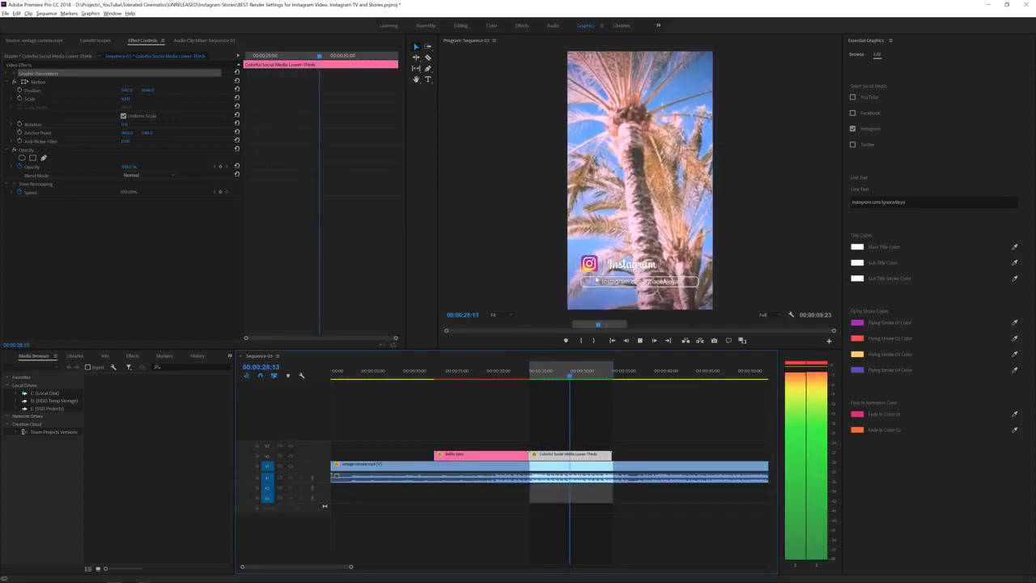
pyautogui.click(394, 522)
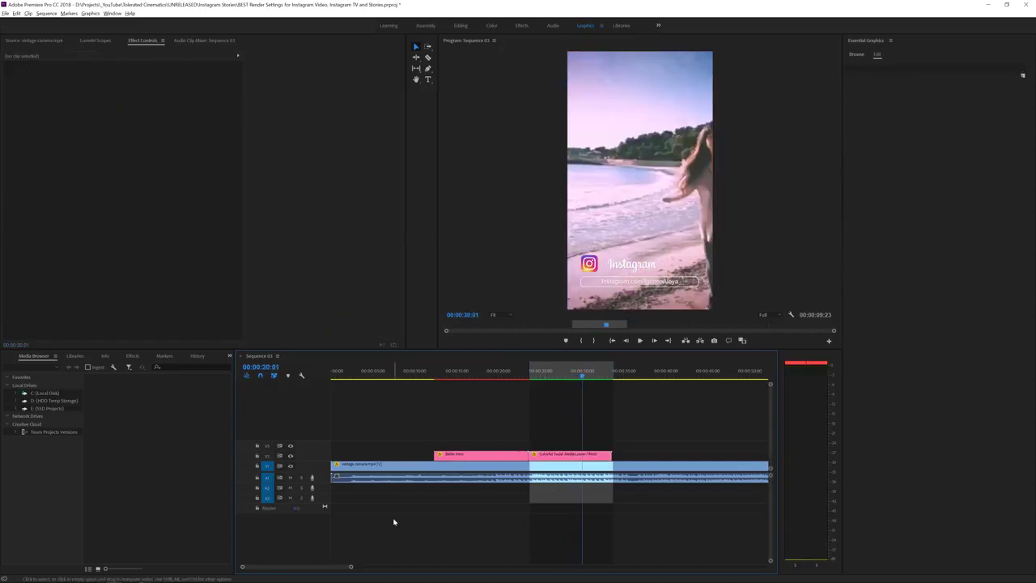
# - Mark the whole vertical video for export, with the in point at the sequence start and the out point at 00:01:11:16
pyautogui.press('Home')
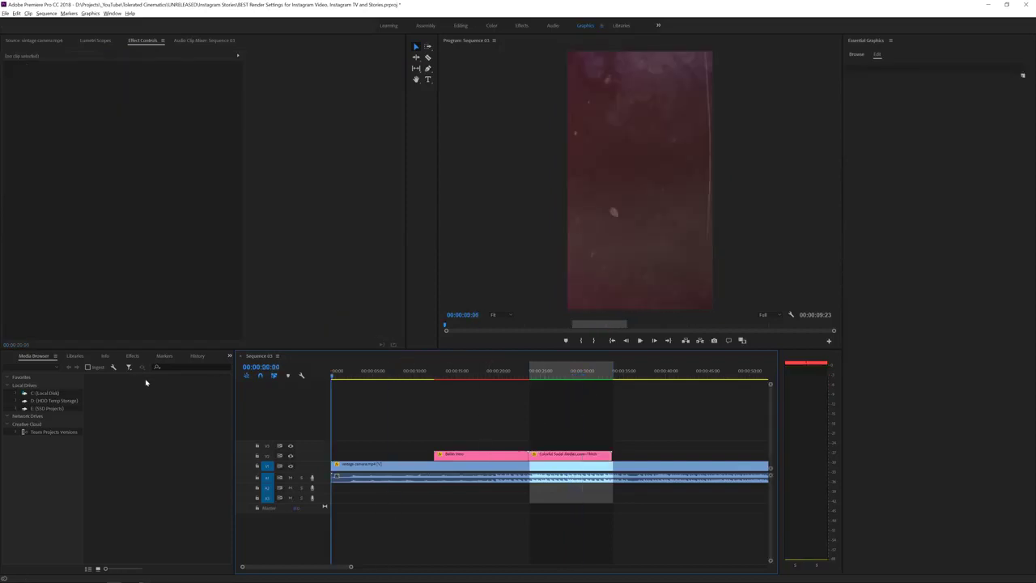
pyautogui.press('i')
pyautogui.moveTo(353, 567); pyautogui.dragTo(454, 566)
pyautogui.click(547, 374)
pyautogui.moveTo(547, 374); pyautogui.dragTo(534, 373)
pyautogui.press('o')
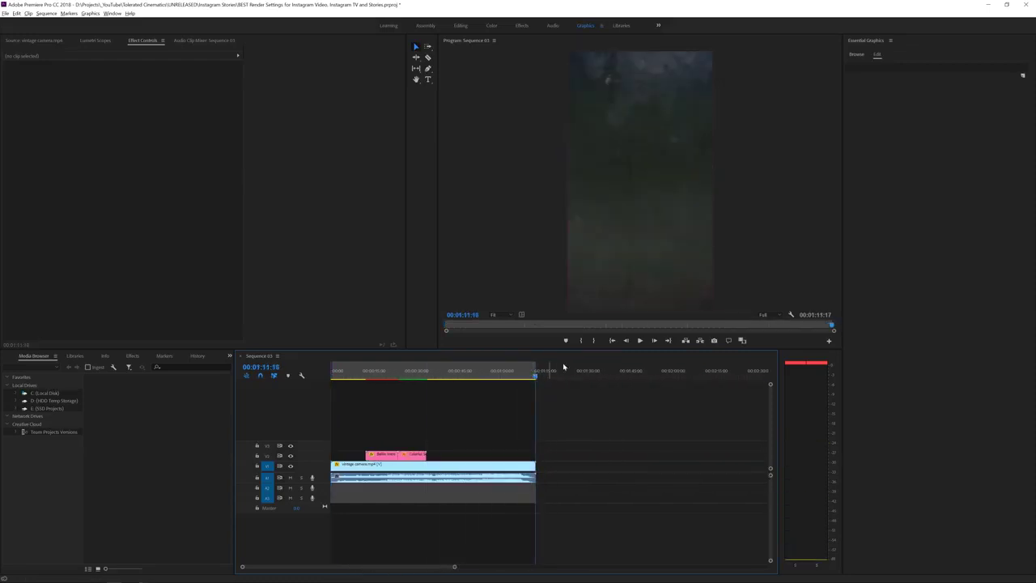
# - Open the media export settings for the marked range and look over the video settings
pyautogui.click(5, 13)
pyautogui.moveTo(64, 237)
pyautogui.click(139, 235)
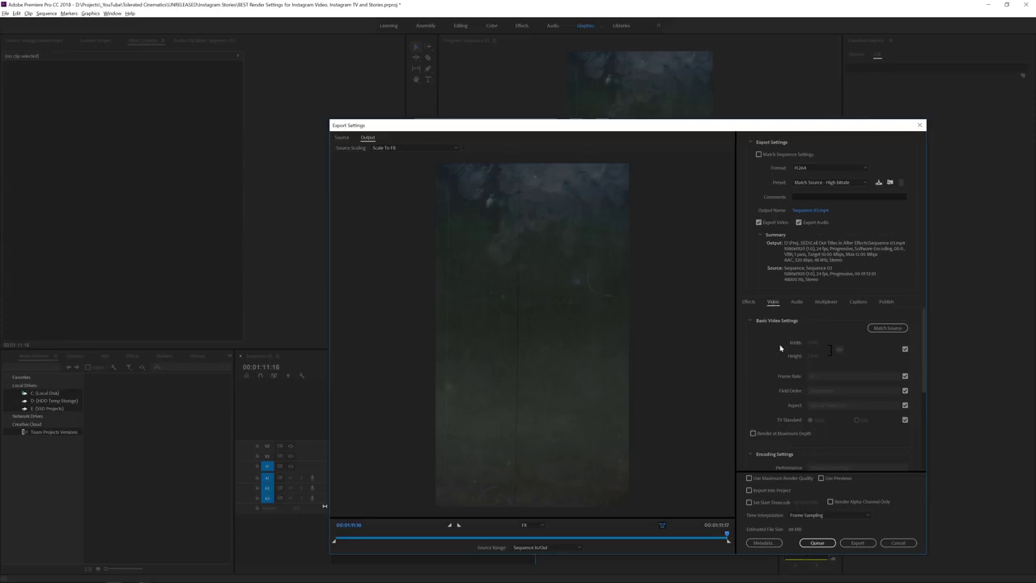
pyautogui.scroll(-2, 760, 366)
pyautogui.scroll(2, 759, 366)
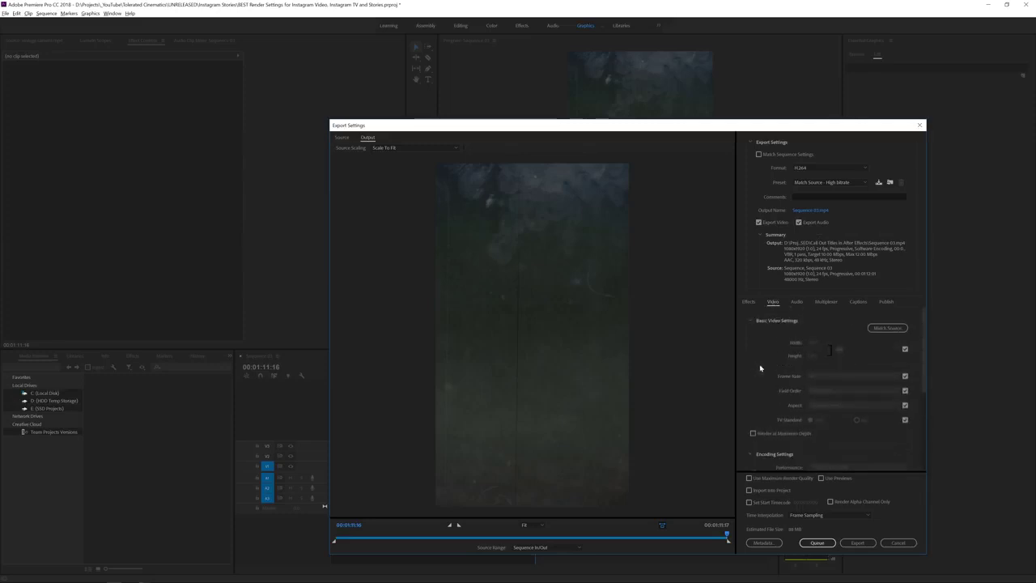